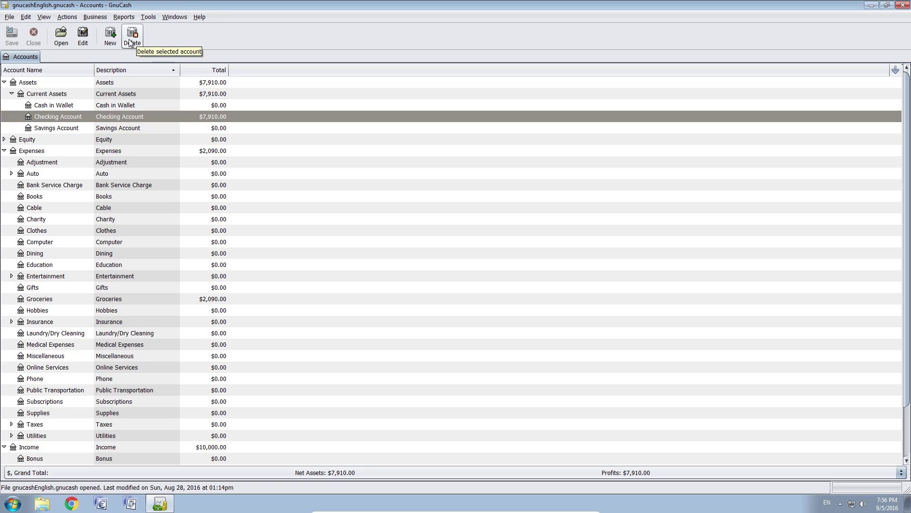
- Select the Checking Account under Current Assets for deletion
{"action": "left_click", "coordinate": [63, 118]}
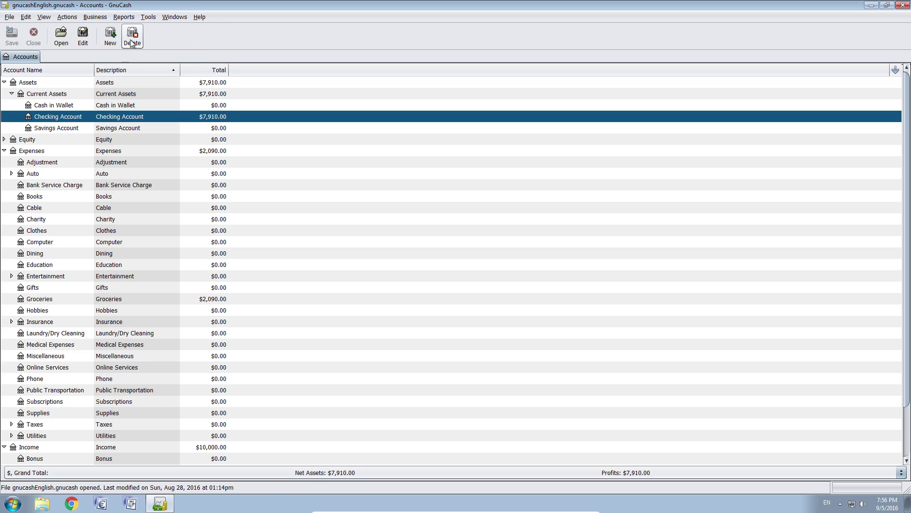
- Open the Delete Account prompt for Checking Account, move it aside, and cancel it
{"action": "left_click", "coordinate": [132, 35]}
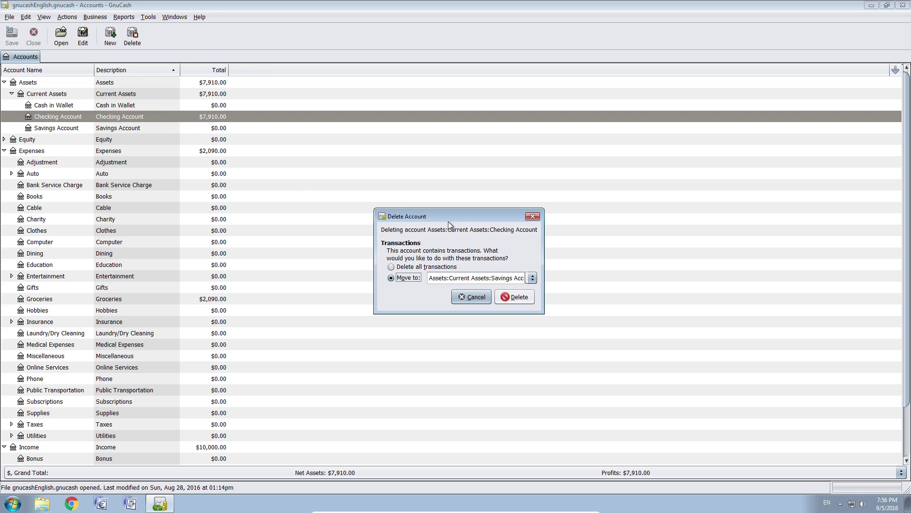
{"action": "left_click_drag", "start_coordinate": [448, 218], "coordinate": [332, 165]}
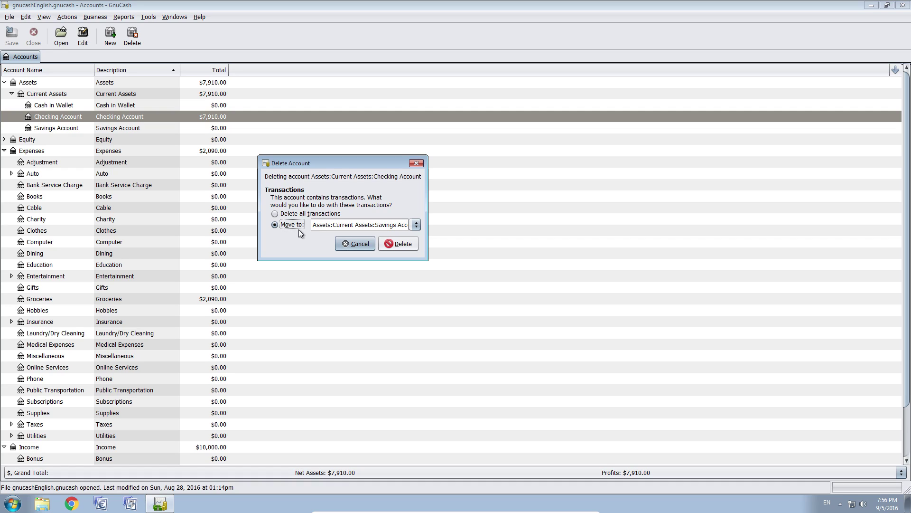
{"action": "left_click", "coordinate": [348, 243]}
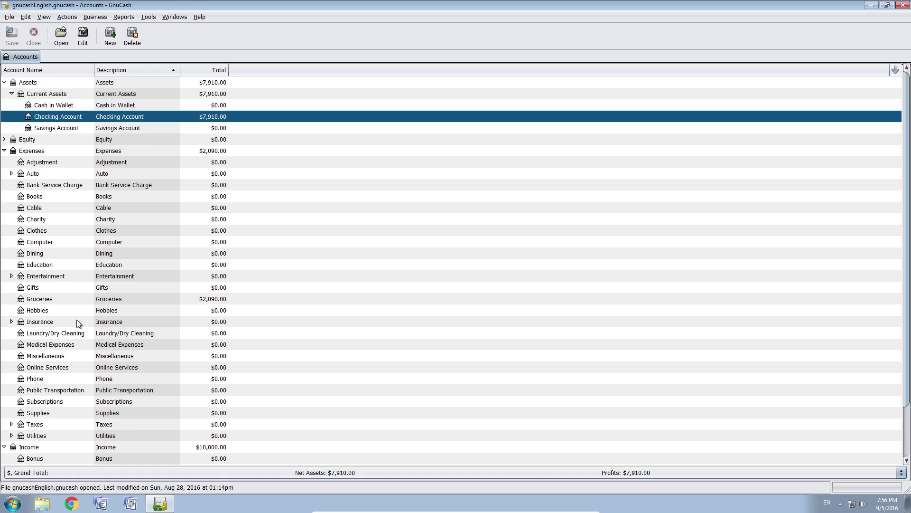
- Create a top-level USD Bank account named 'Closed Accounts'
{"action": "scroll", "coordinate": [79, 318], "scroll_direction": "down", "scroll_amount": 2}
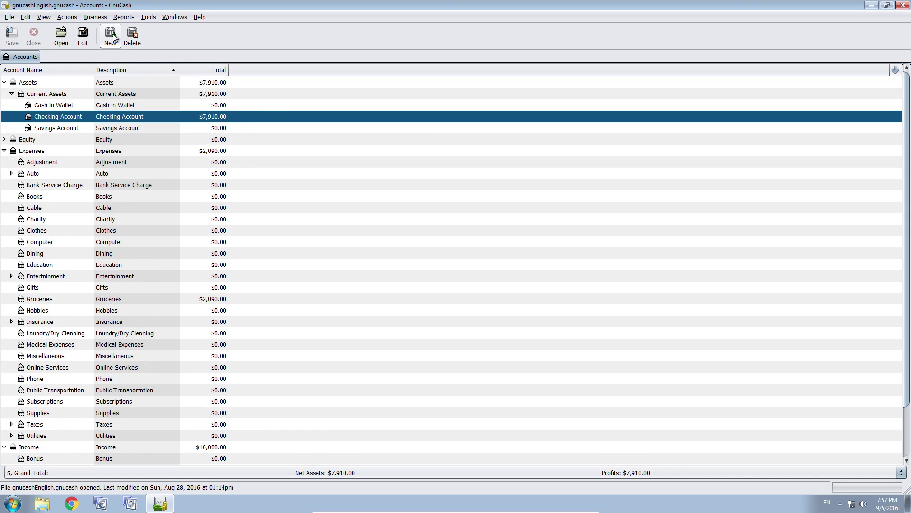
{"action": "left_click", "coordinate": [112, 37]}
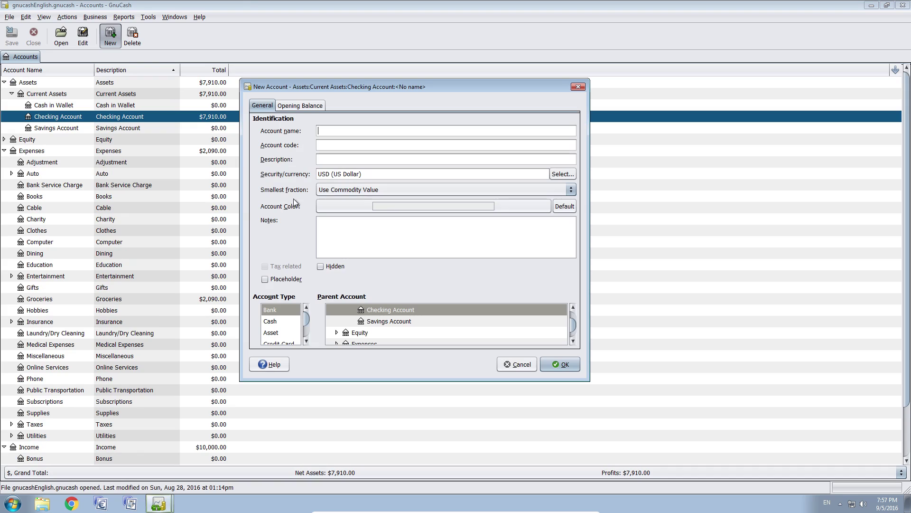
{"action": "scroll", "coordinate": [402, 320], "scroll_direction": "up", "scroll_amount": 2}
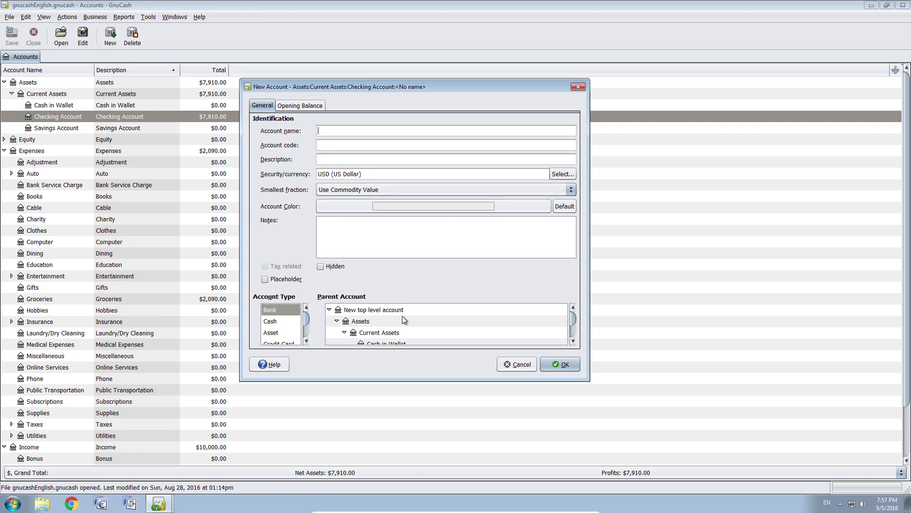
{"action": "left_click", "coordinate": [394, 310]}
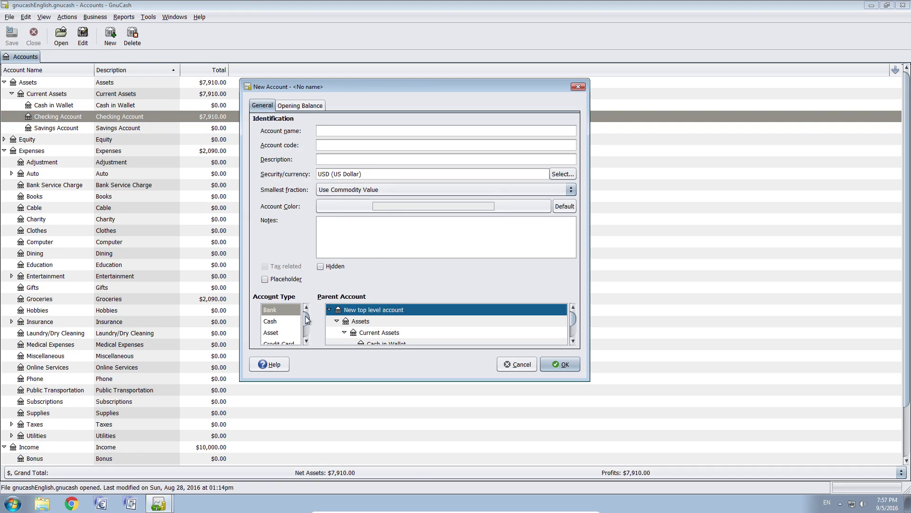
{"action": "left_click", "coordinate": [275, 310]}
{"action": "left_click", "coordinate": [340, 131]}
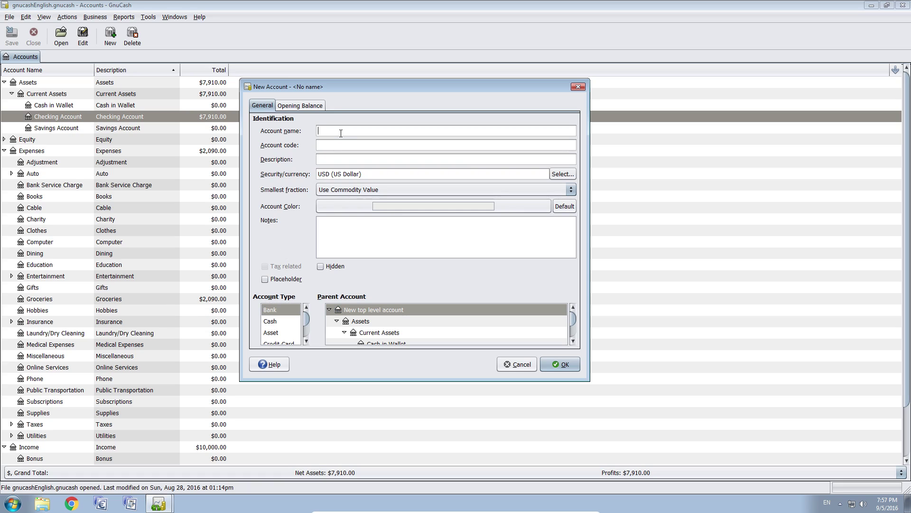
{"action": "type", "text": "Closed Accounts"}
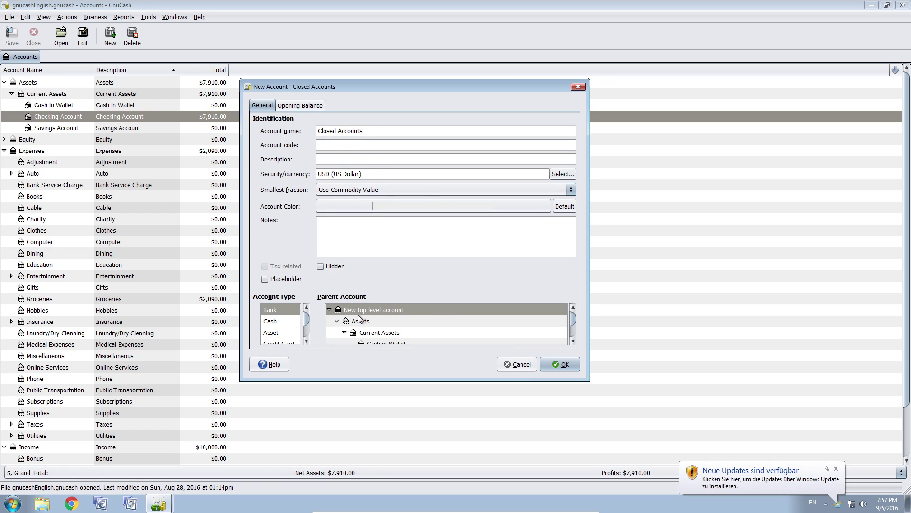
{"action": "left_click", "coordinate": [549, 362]}
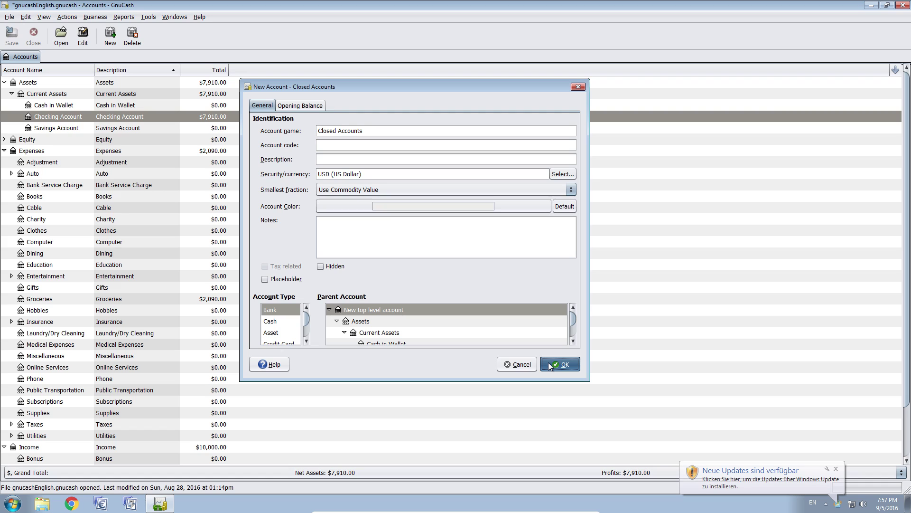
{"action": "scroll", "coordinate": [268, 298], "scroll_direction": "down", "scroll_amount": 2}
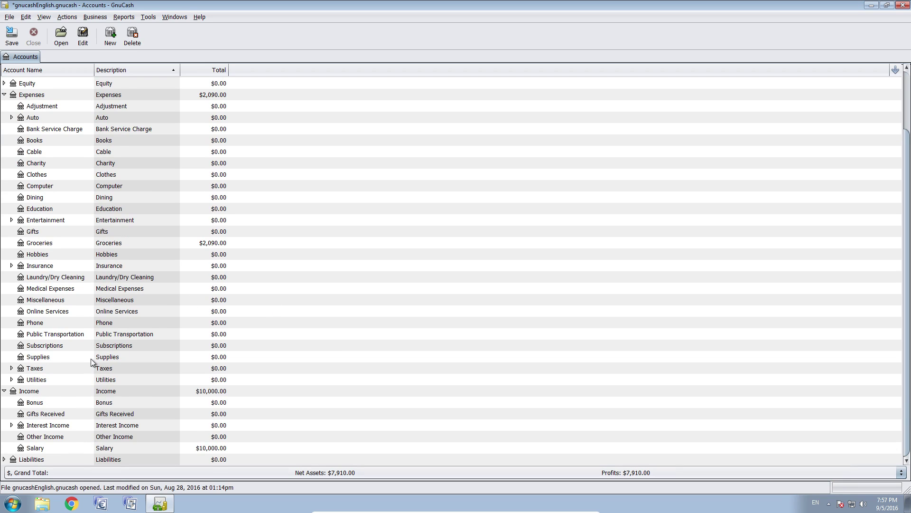
- Add a Bank account 'Old Checking Account' with Closed Accounts as its parent
{"action": "scroll", "coordinate": [90, 358], "scroll_direction": "up", "scroll_amount": 3}
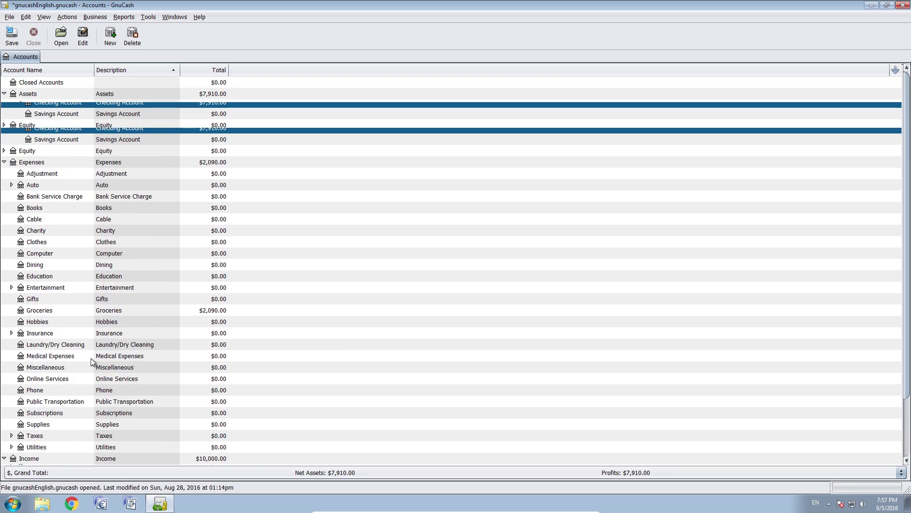
{"action": "left_click", "coordinate": [57, 82]}
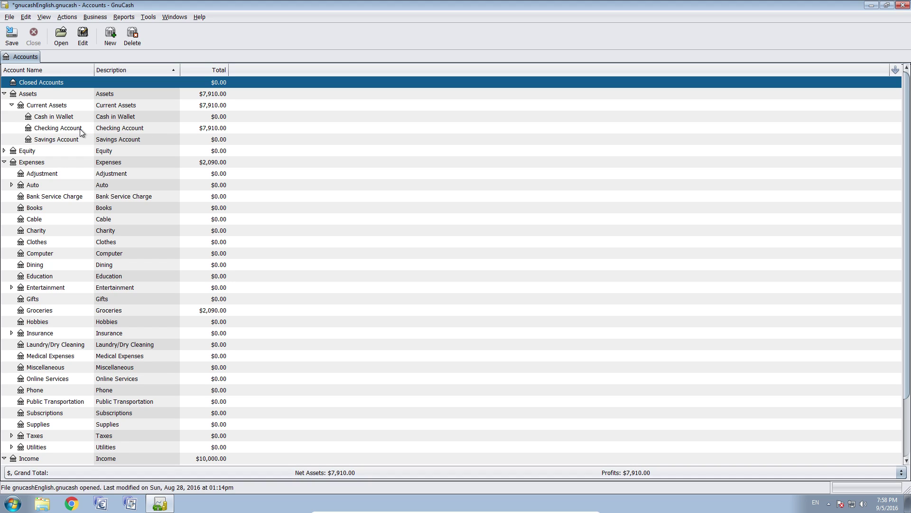
{"action": "left_click", "coordinate": [82, 129]}
{"action": "left_click", "coordinate": [59, 85]}
{"action": "left_click", "coordinate": [110, 38]}
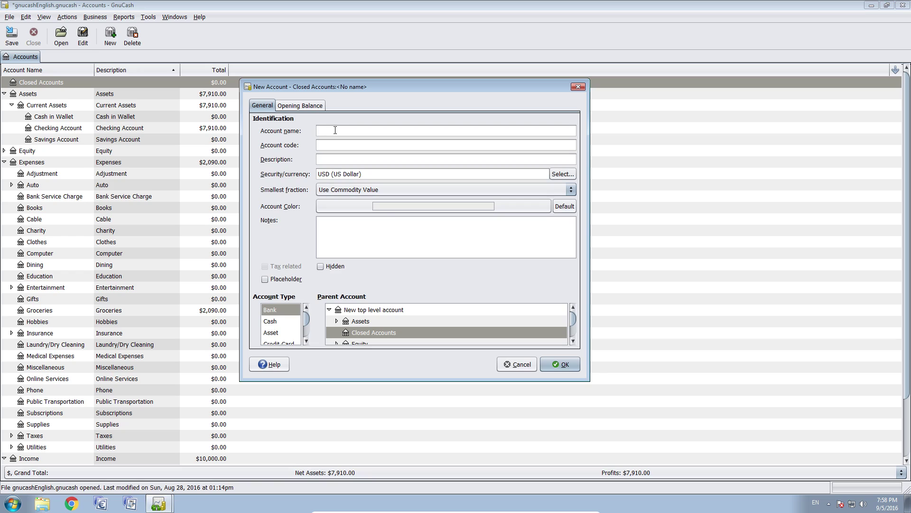
{"action": "type", "text": "Old Checking Account"}
{"action": "left_click", "coordinate": [564, 364]}
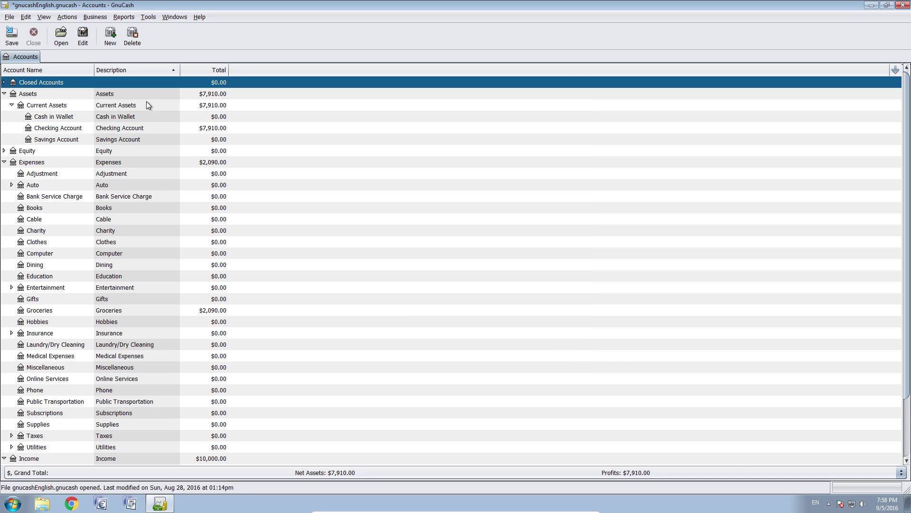
- Create 'New Checking Account' with parent Assets:Current Assets
{"action": "left_click", "coordinate": [5, 82]}
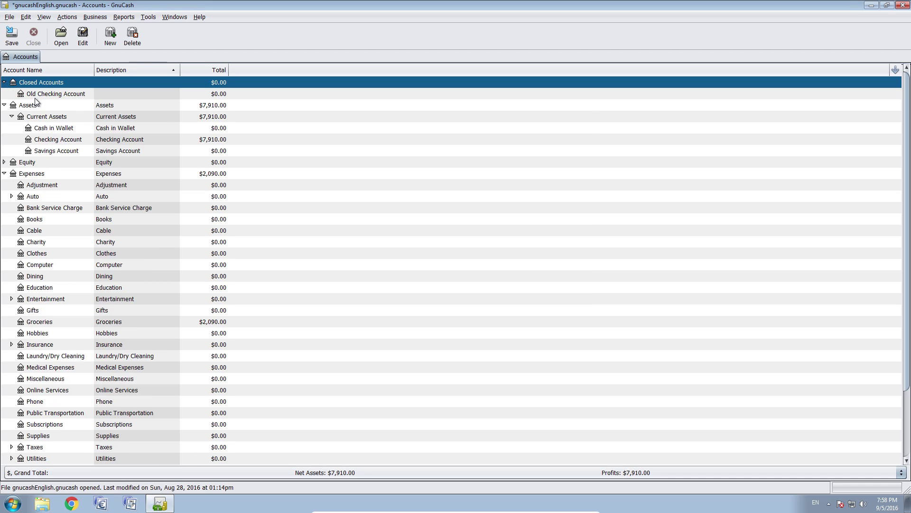
{"action": "left_click", "coordinate": [44, 95]}
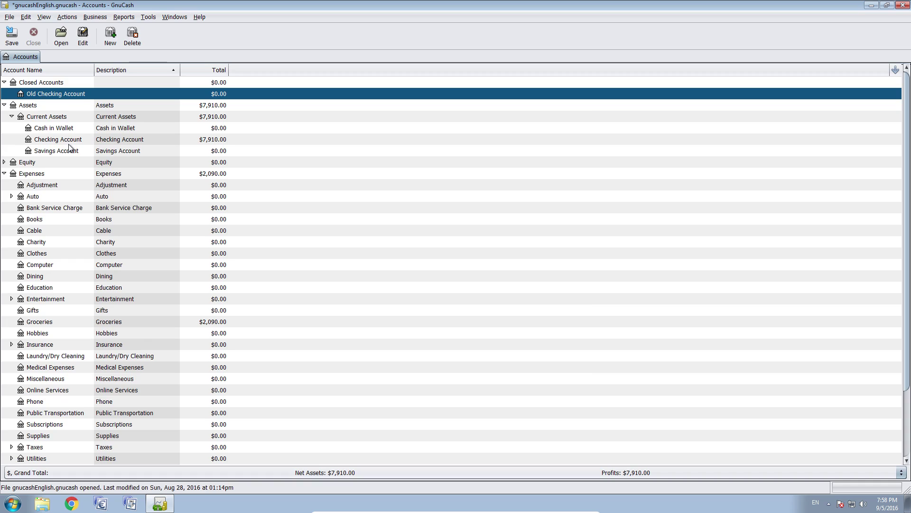
{"action": "left_click", "coordinate": [69, 106]}
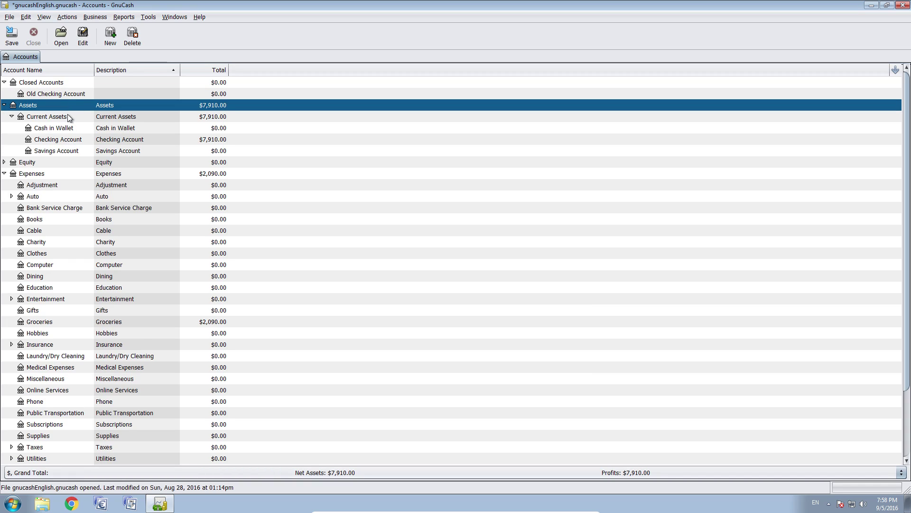
{"action": "left_click", "coordinate": [69, 118]}
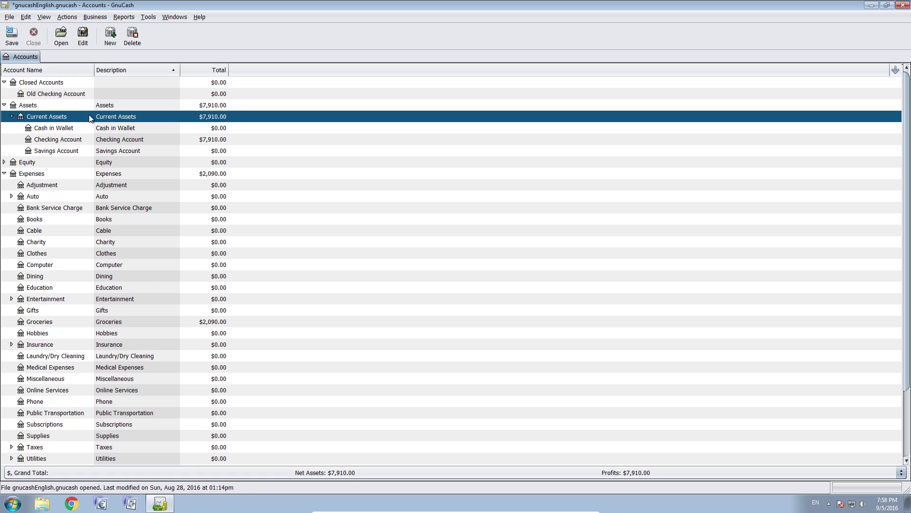
{"action": "left_click", "coordinate": [110, 35]}
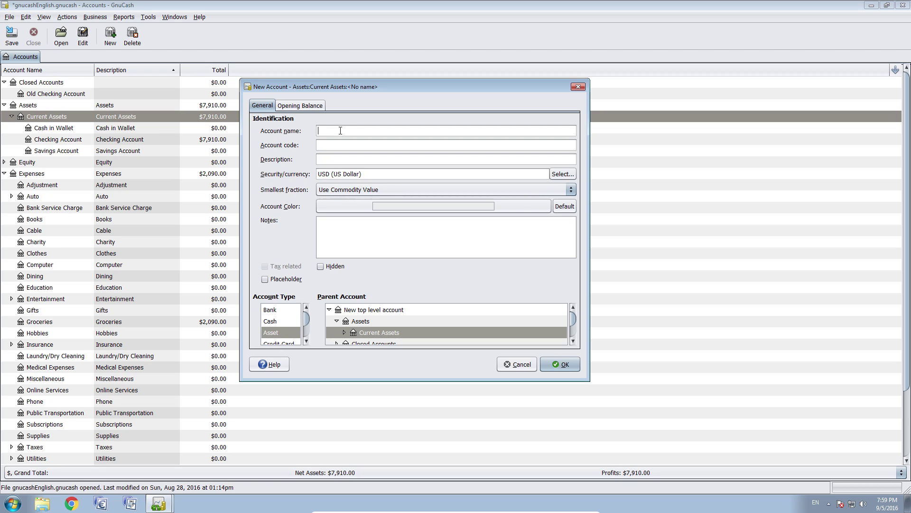
{"action": "type", "text": "New Checking Account"}
{"action": "left_click", "coordinate": [344, 334]}
{"action": "scroll", "coordinate": [363, 333], "scroll_direction": "down", "scroll_amount": 2}
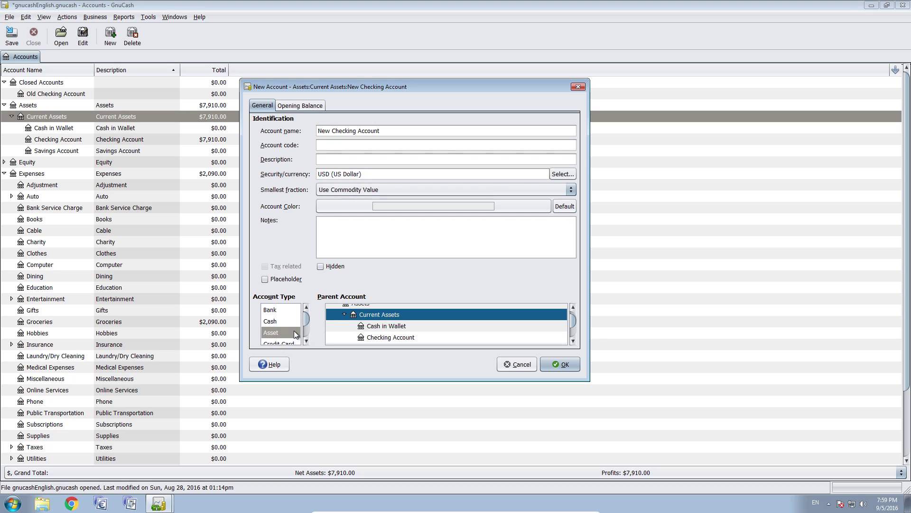
{"action": "left_click", "coordinate": [557, 367]}
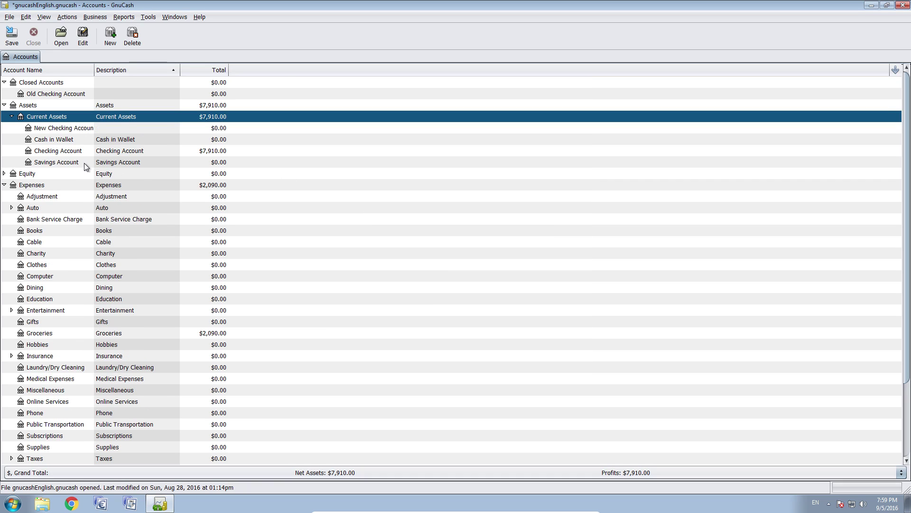
- Widen the Account Name column and compare the Checking and New Checking Account rows
{"action": "left_click_drag", "start_coordinate": [93, 71], "coordinate": [112, 71]}
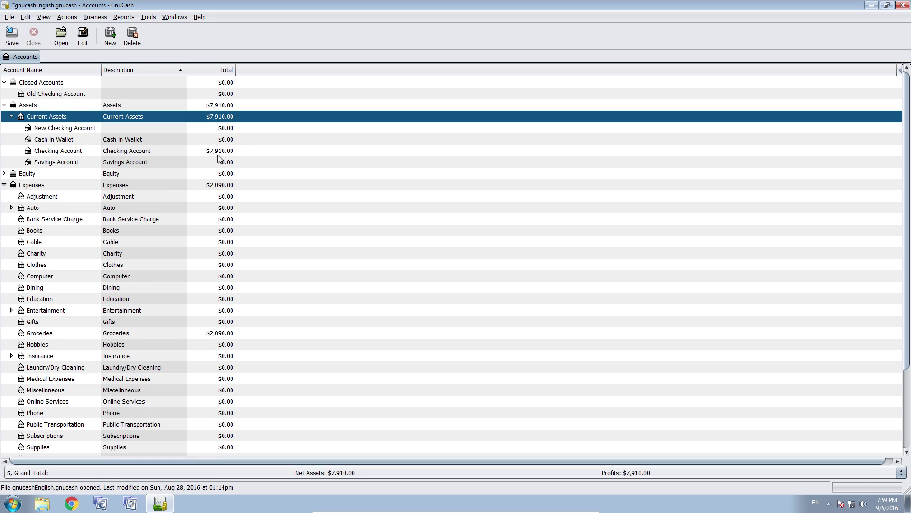
{"action": "left_click", "coordinate": [76, 151]}
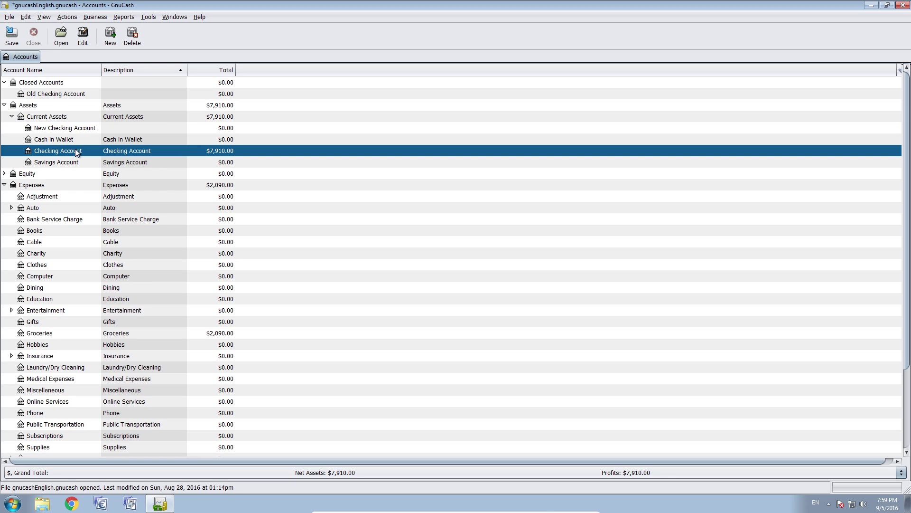
{"action": "left_click", "coordinate": [75, 130]}
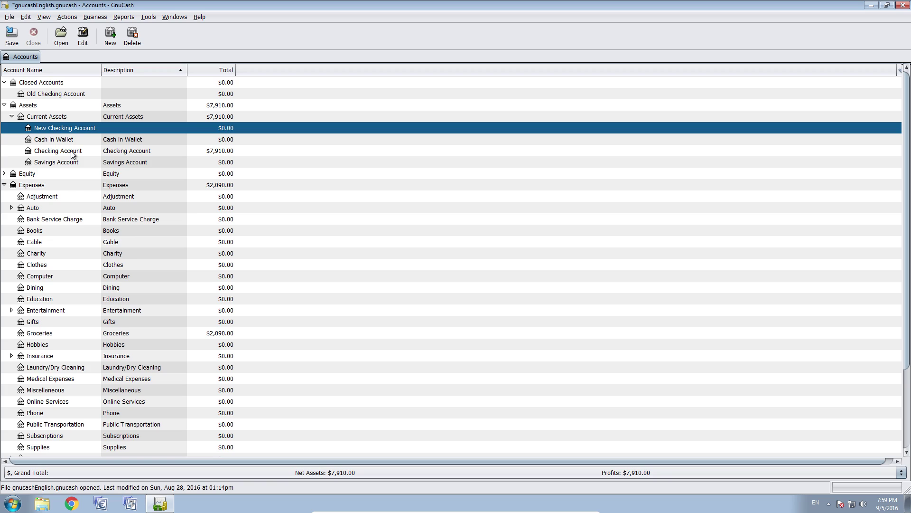
{"action": "left_click", "coordinate": [73, 152]}
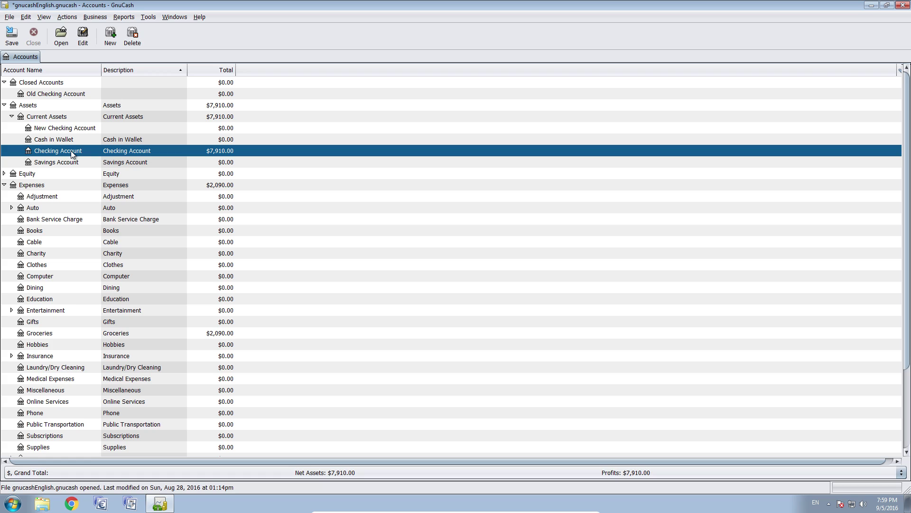
- In the Checking Account register, enter 'Changing Bank Accounts': 7910 withdrawal to New Checking Account
{"action": "double_click", "coordinate": [70, 150]}
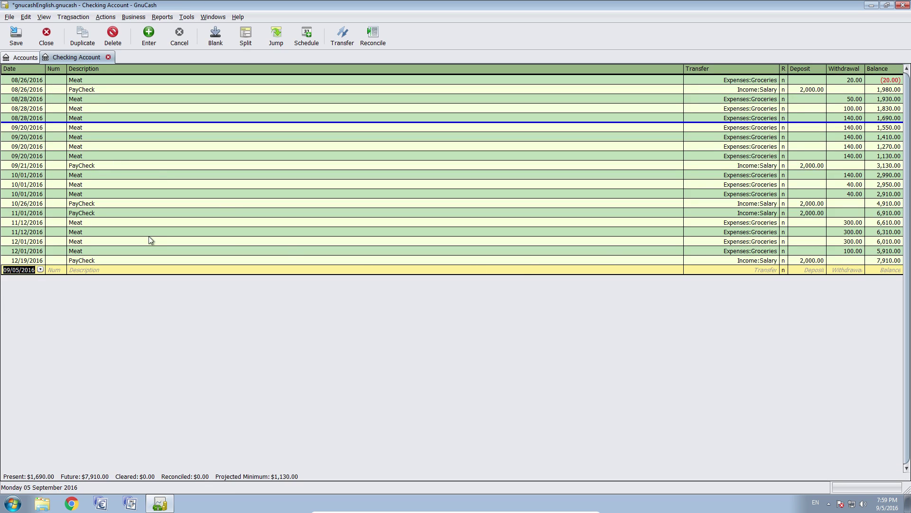
{"action": "left_click", "coordinate": [50, 269]}
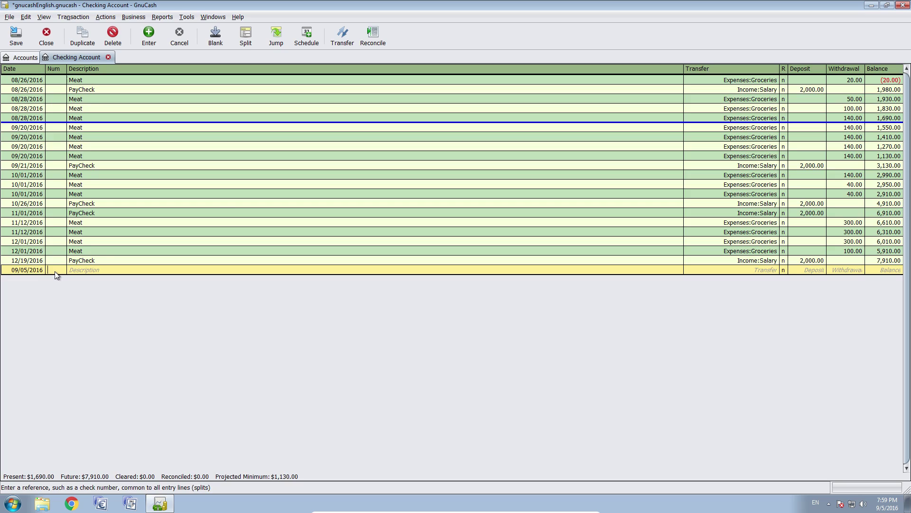
{"action": "key", "text": "Tab"}
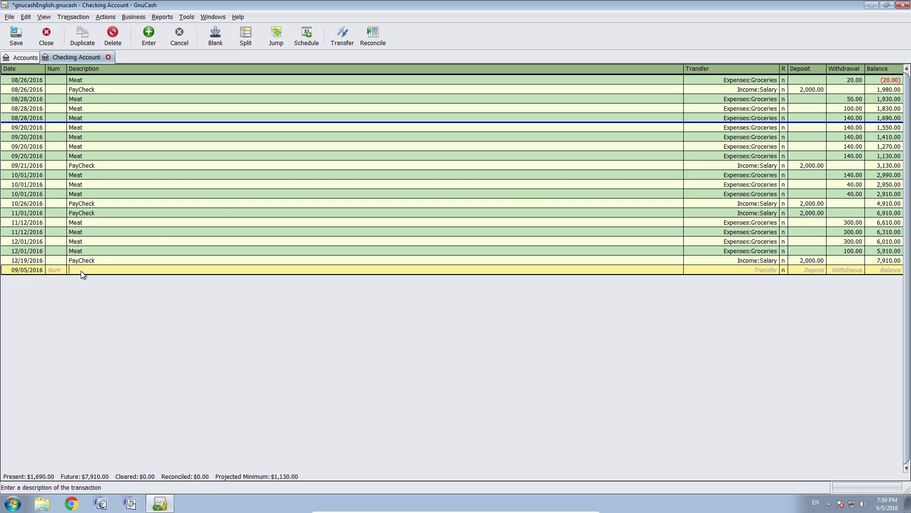
{"action": "type", "text": "Changing Bank Accounts"}
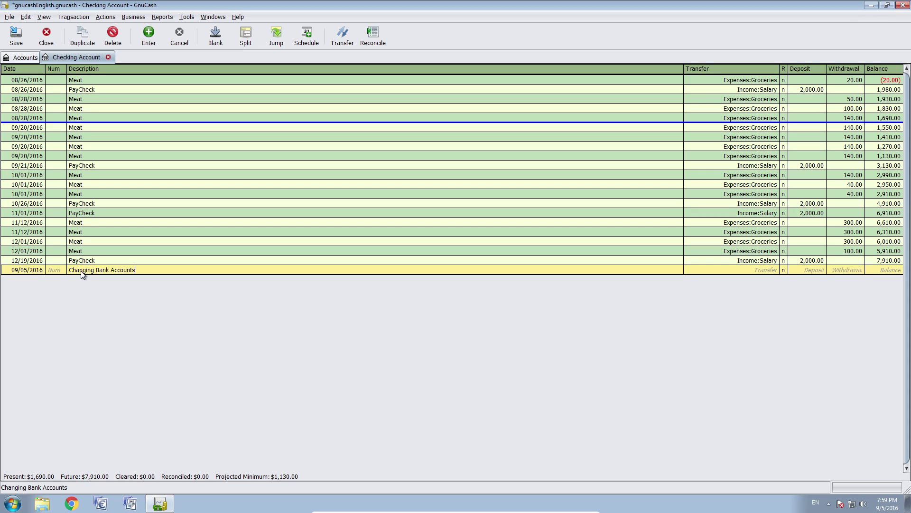
{"action": "key", "text": "Tab"}
{"action": "left_click", "coordinate": [774, 269]}
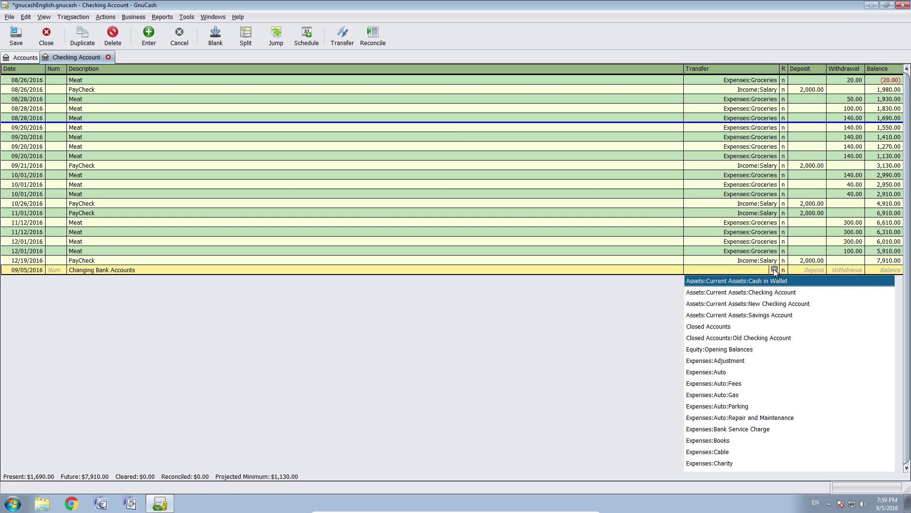
{"action": "left_click", "coordinate": [797, 304]}
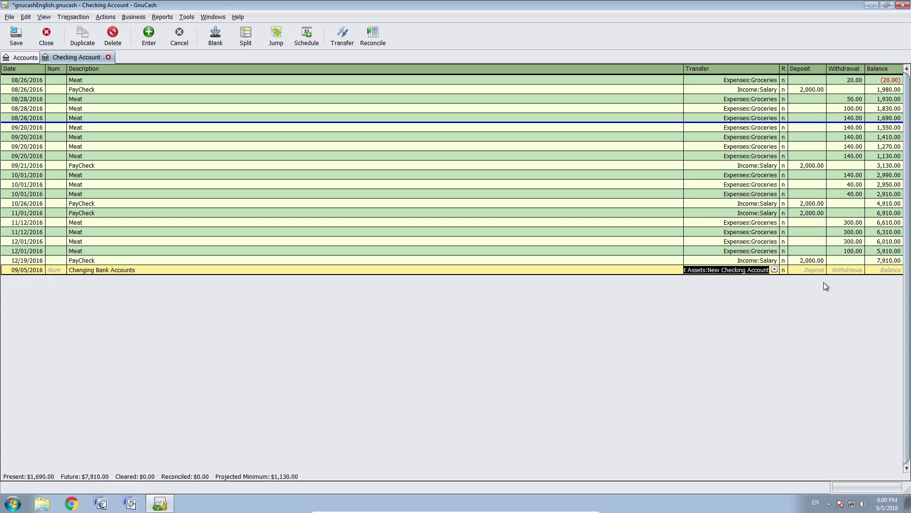
{"action": "left_click", "coordinate": [841, 270]}
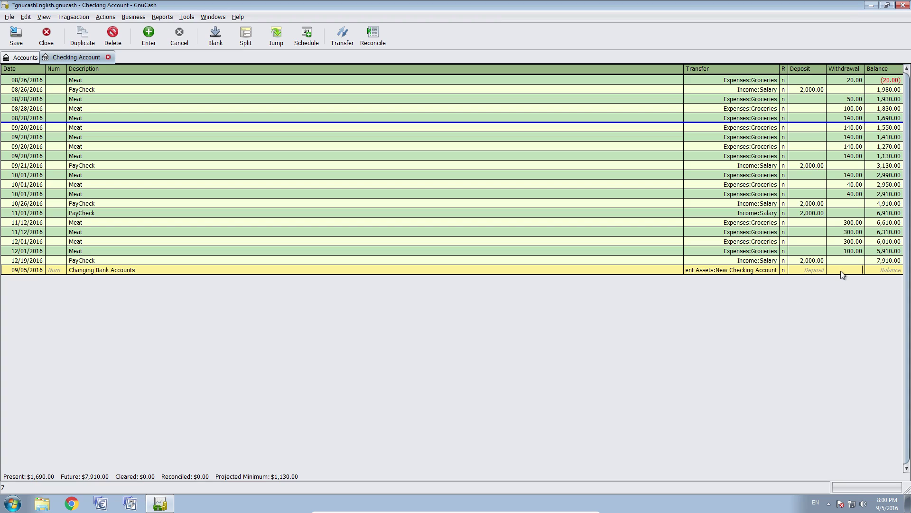
{"action": "type", "text": "7910"}
- Date the transfer 01/01/2017 and record it, bringing Checking Account to 0.00
{"action": "left_click", "coordinate": [32, 269]}
{"action": "left_click", "coordinate": [41, 270]}
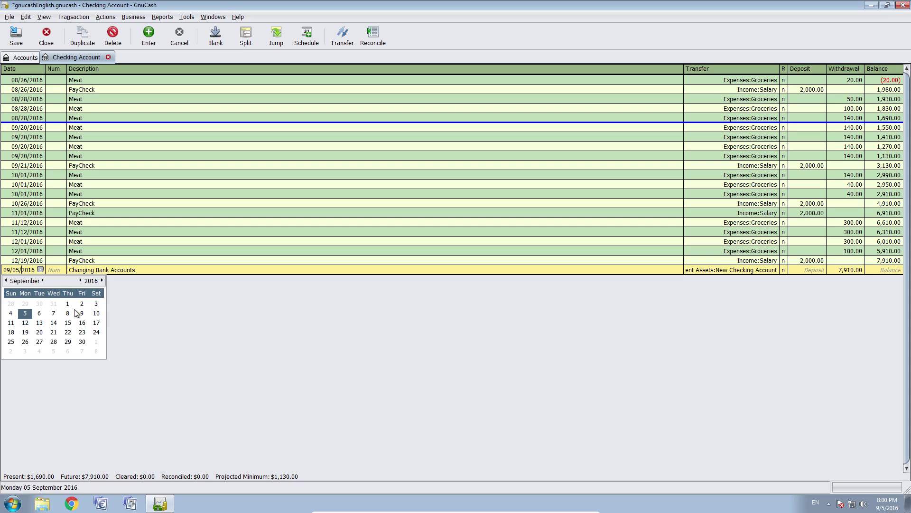
{"action": "left_click", "coordinate": [42, 280]}
{"action": "left_click", "coordinate": [43, 280]}
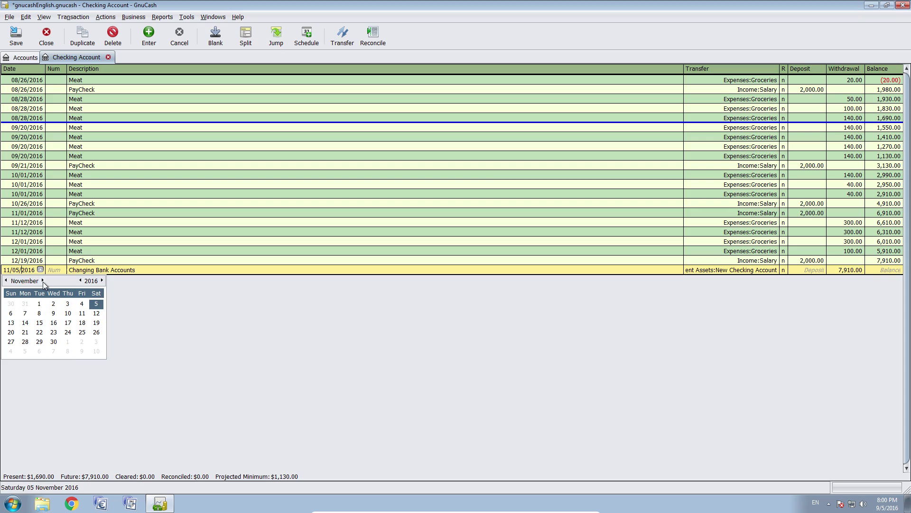
{"action": "left_click", "coordinate": [42, 281]}
{"action": "left_click", "coordinate": [43, 281]}
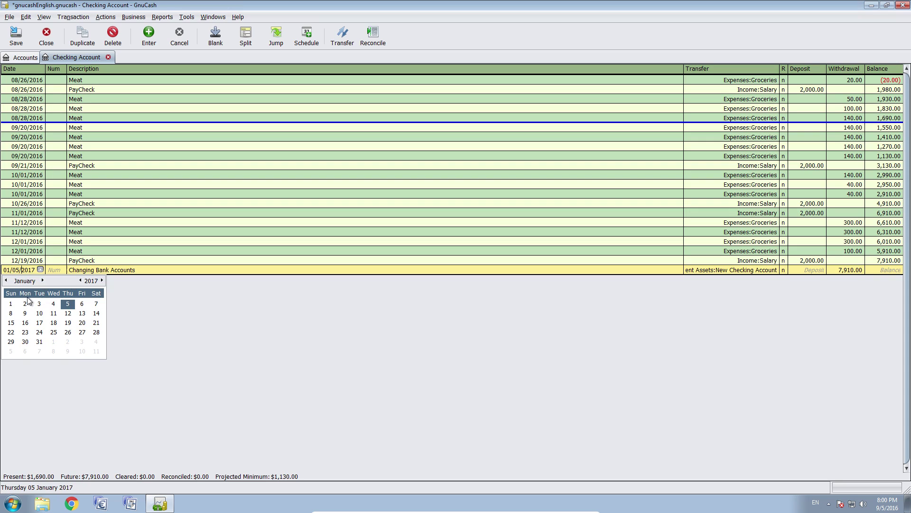
{"action": "left_click", "coordinate": [14, 304]}
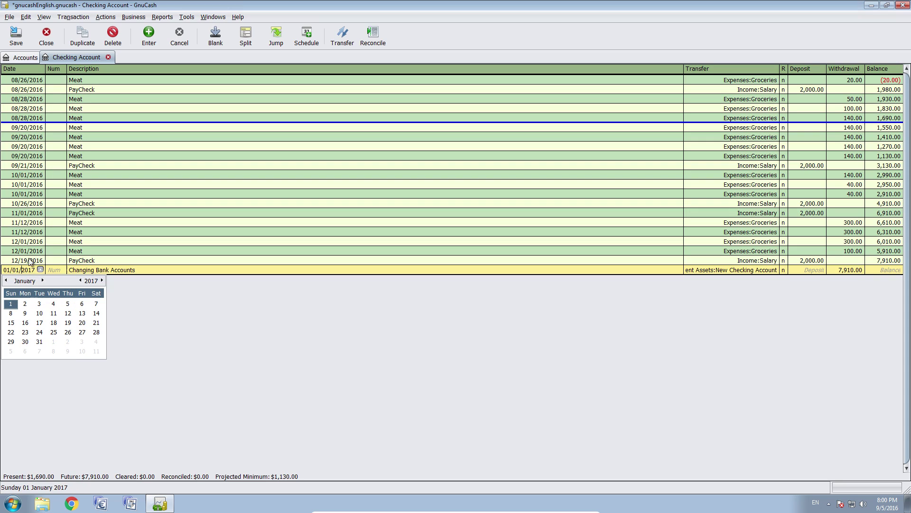
{"action": "key", "text": "Tab"}
{"action": "key", "text": "Tab"}
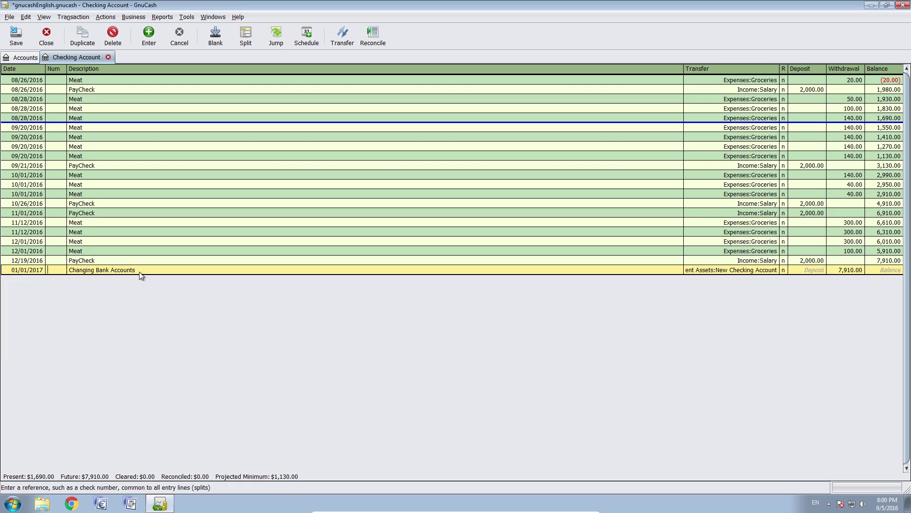
{"action": "key", "text": "Tab"}
{"action": "key", "text": "Tab"}
{"action": "key", "text": "Tab"}
{"action": "key", "text": "Return"}
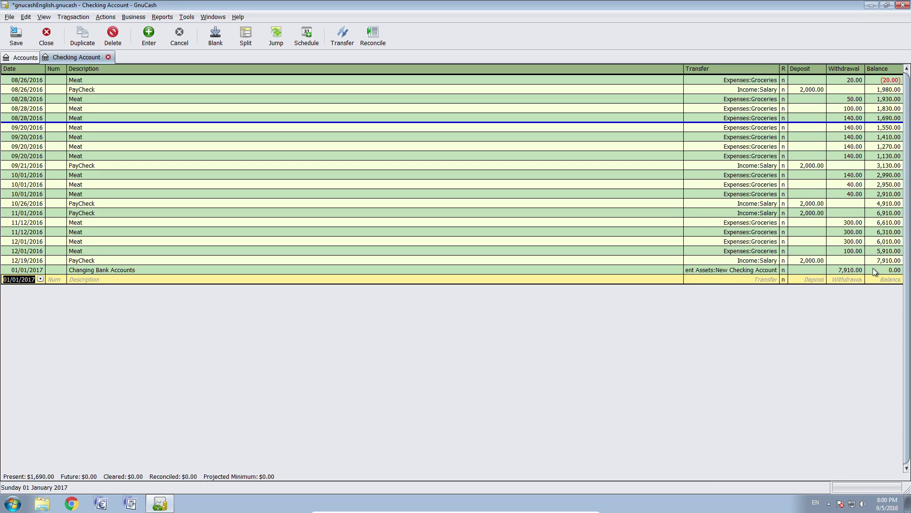
- Save the GnuCash file and return to the account tree
{"action": "left_click", "coordinate": [887, 269]}
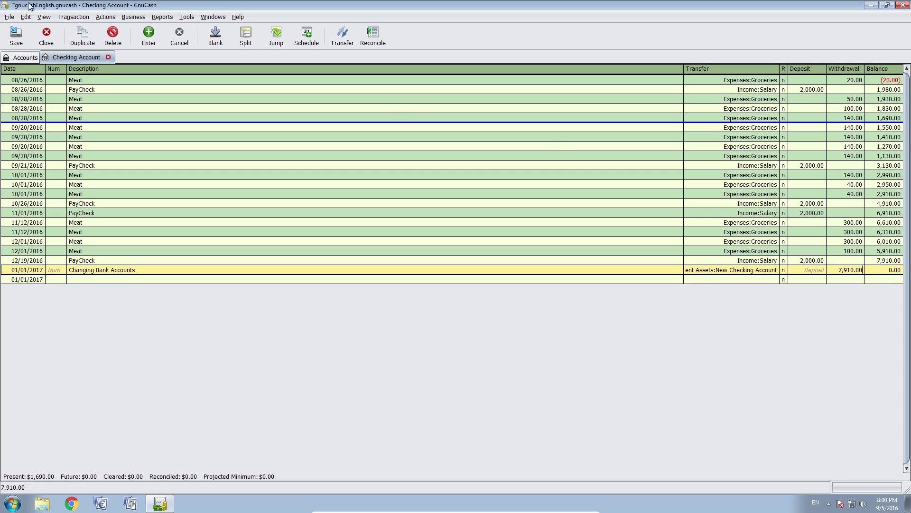
{"action": "key", "text": "ctrl+s"}
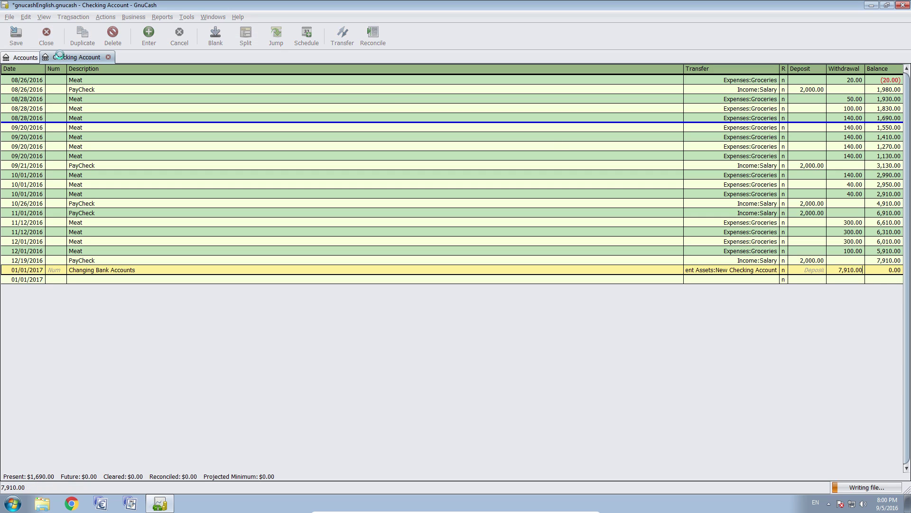
{"action": "left_click", "coordinate": [26, 57]}
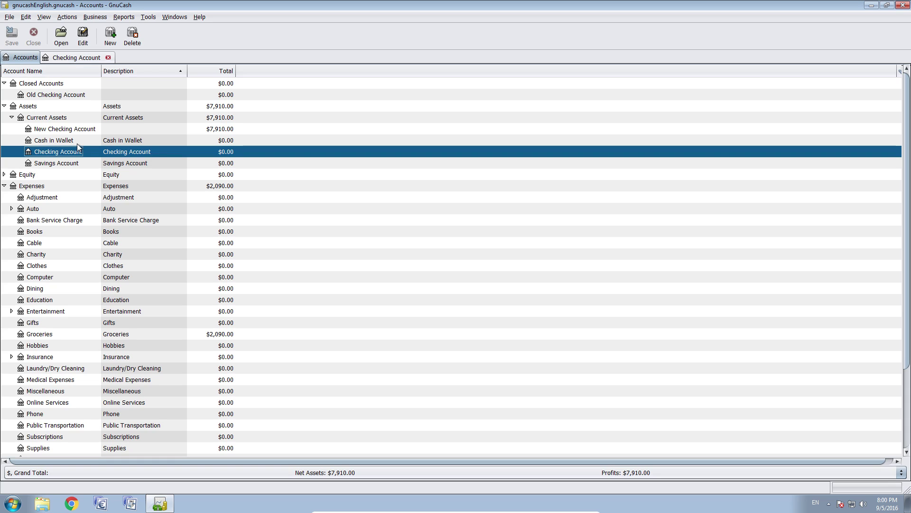
- Check the New Checking Account register for the 7,910.00 increase, then reselect Checking Account
{"action": "left_click", "coordinate": [80, 130]}
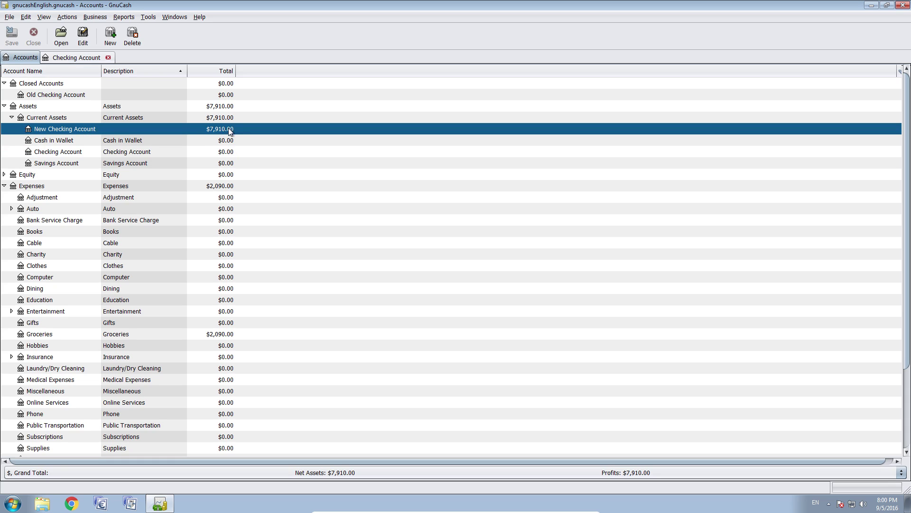
{"action": "double_click", "coordinate": [79, 127]}
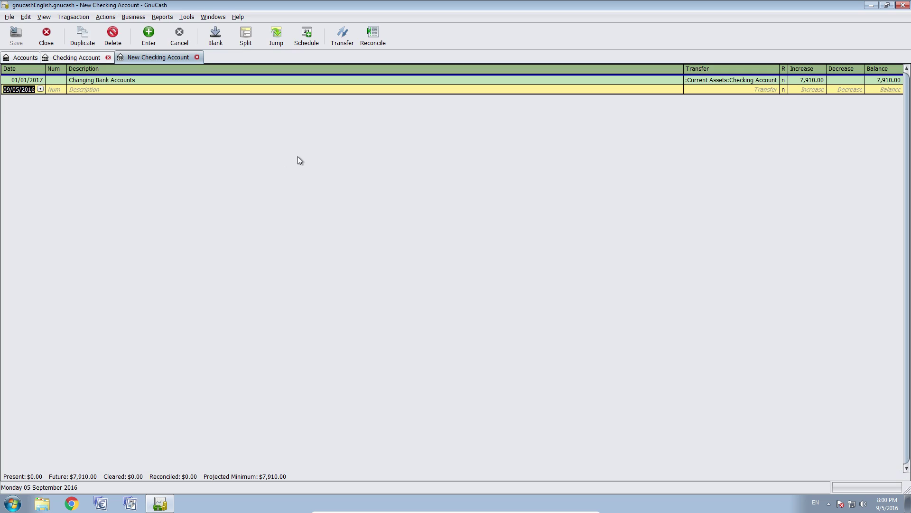
{"action": "left_click", "coordinate": [28, 57]}
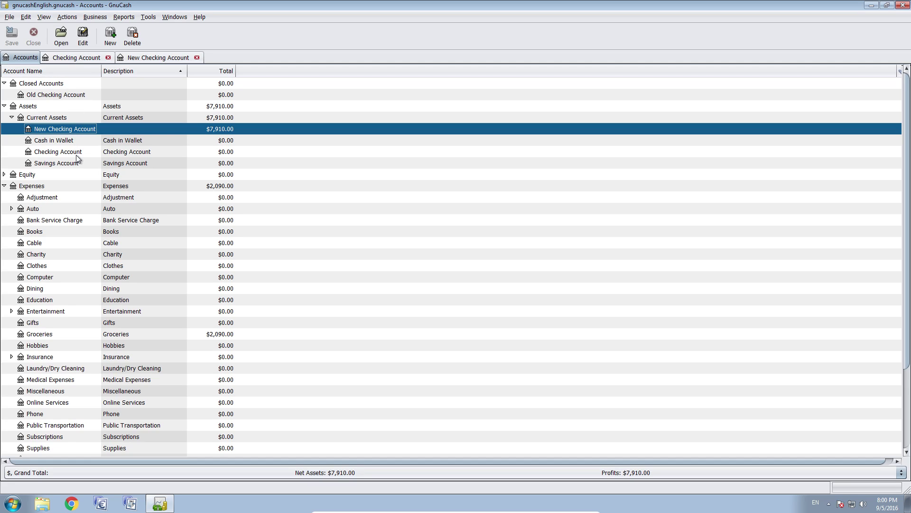
{"action": "left_click", "coordinate": [77, 154]}
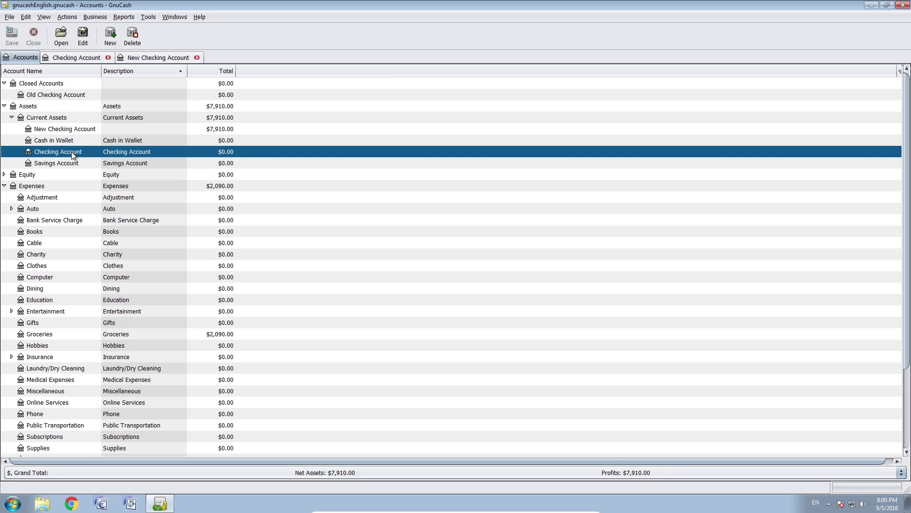
- Delete Checking Account with Move to set to Closed Accounts:Old Checking Account, confirming twice
{"action": "right_click", "coordinate": [73, 155]}
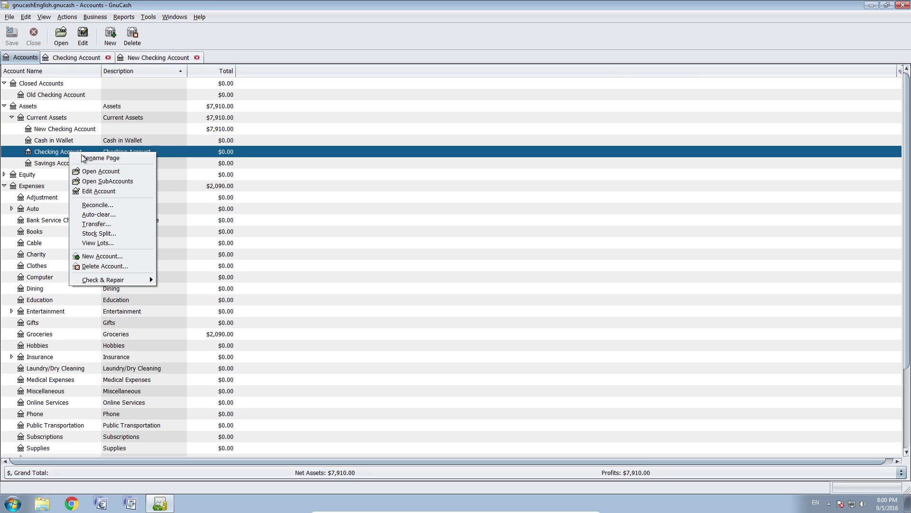
{"action": "left_click", "coordinate": [114, 268]}
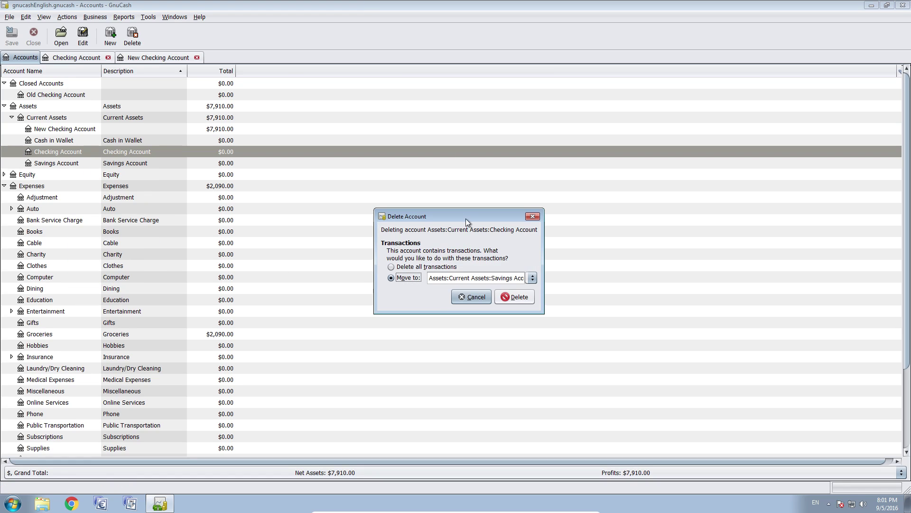
{"action": "left_click_drag", "start_coordinate": [465, 218], "coordinate": [387, 171]}
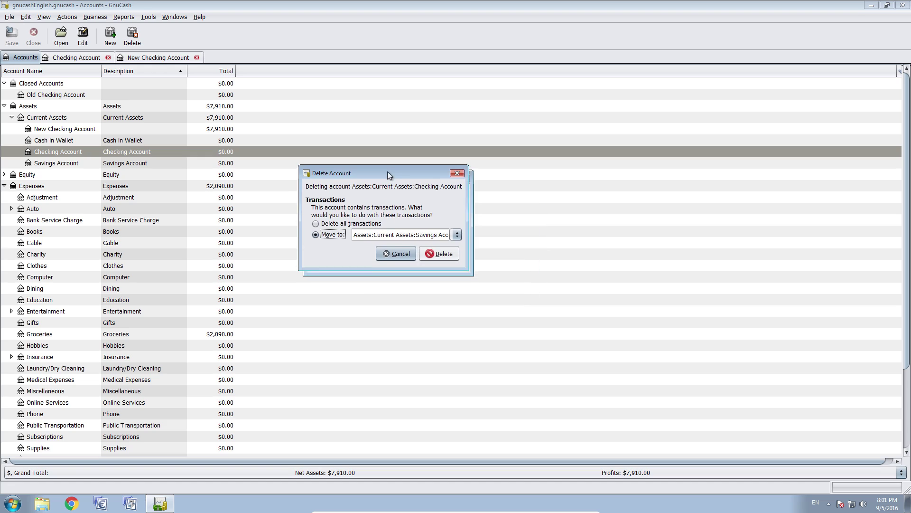
{"action": "left_click", "coordinate": [454, 231]}
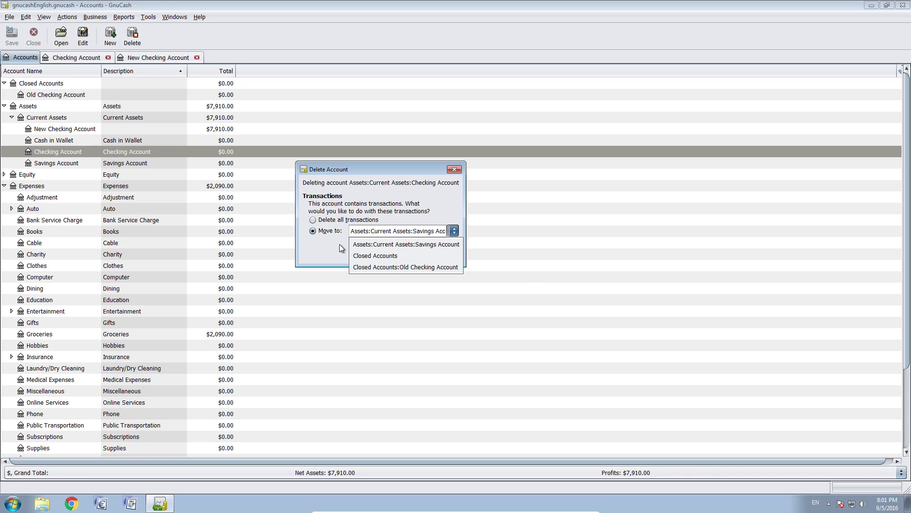
{"action": "left_click", "coordinate": [383, 269]}
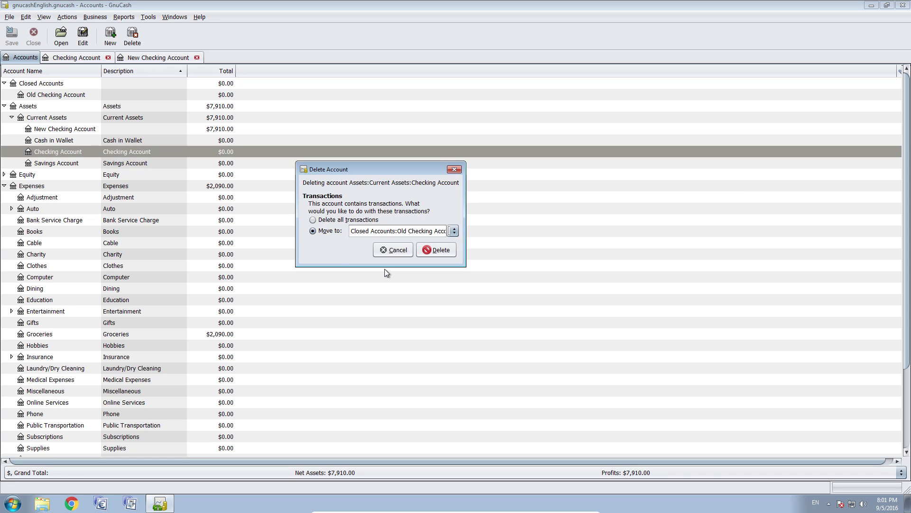
{"action": "left_click", "coordinate": [444, 250]}
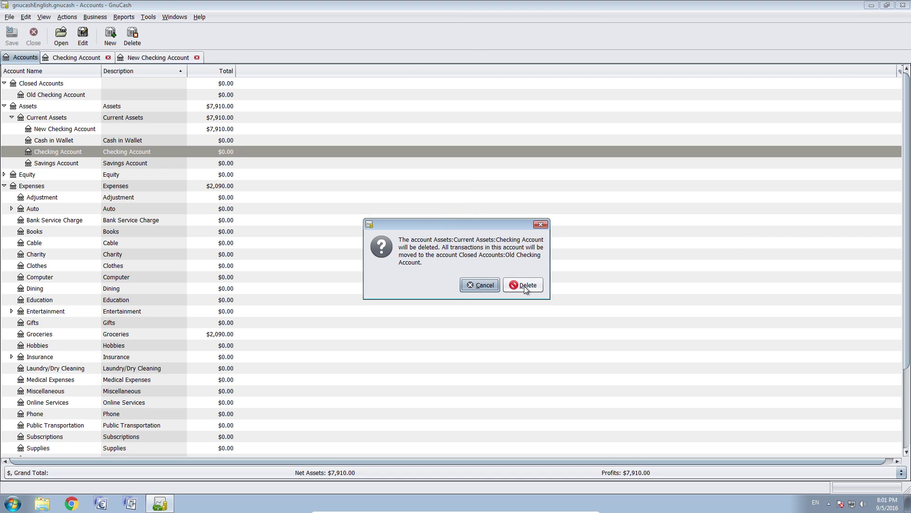
{"action": "left_click", "coordinate": [524, 285]}
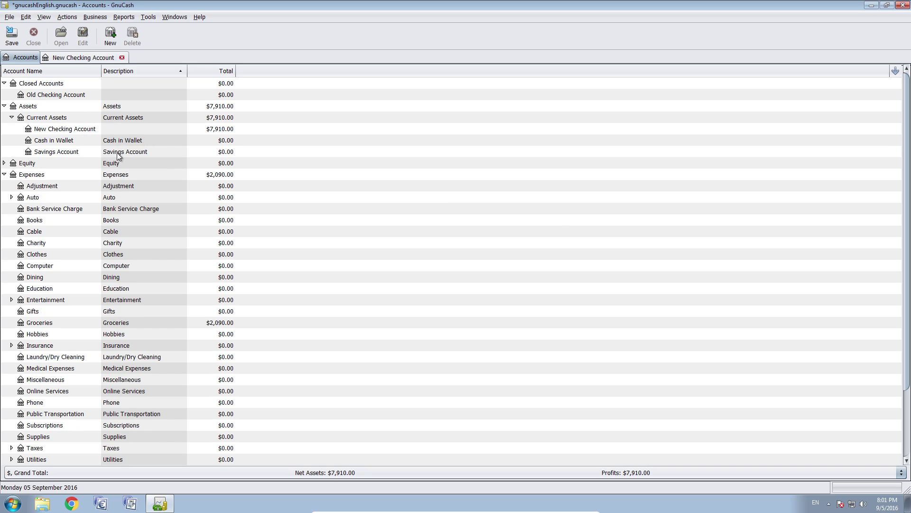
- Open the Old Checking Account register and check its full account path
{"action": "double_click", "coordinate": [57, 94]}
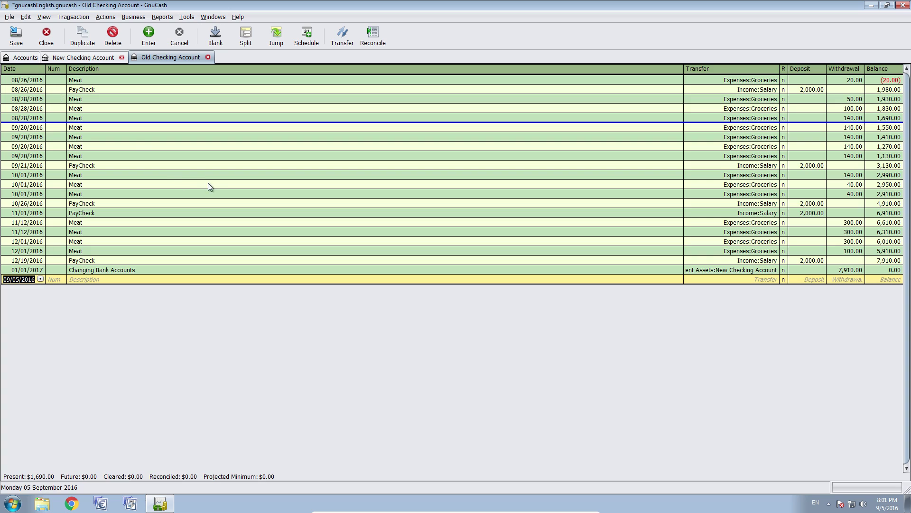
{"action": "left_click", "coordinate": [175, 58]}
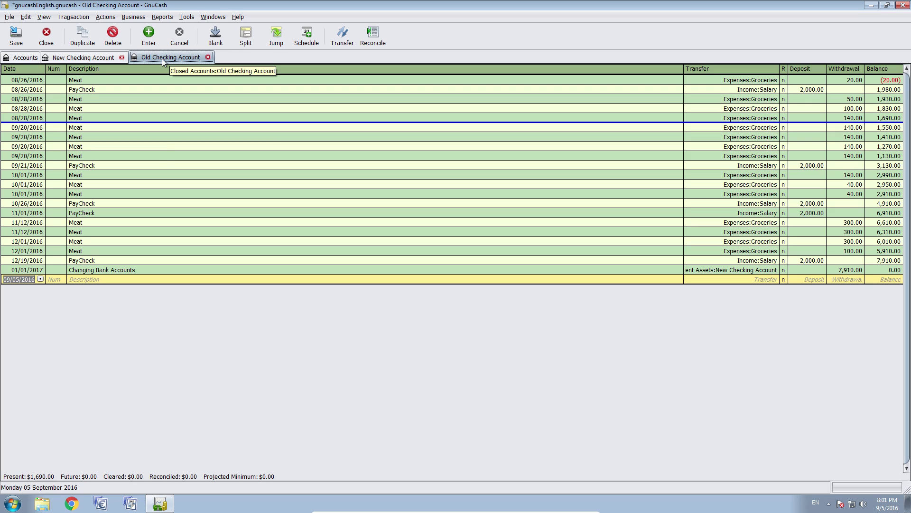
{"action": "left_click", "coordinate": [20, 60]}
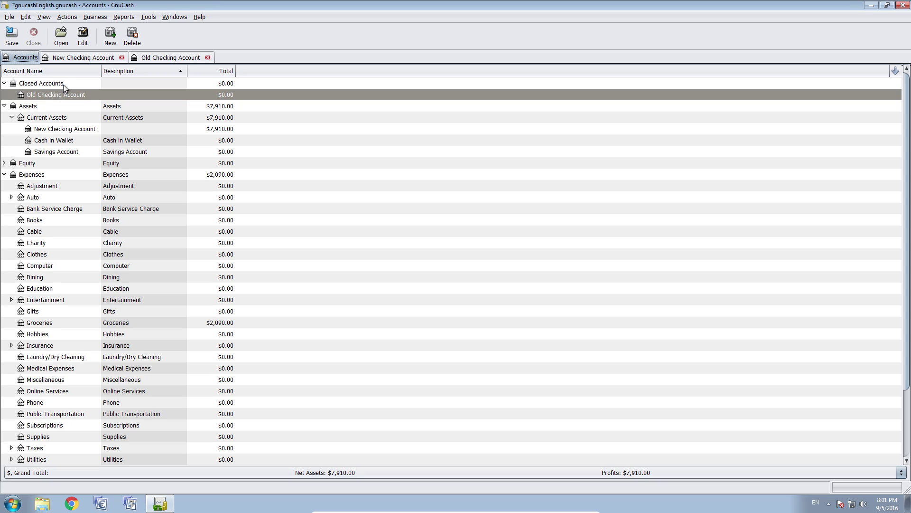
- Collapse Closed Accounts, then open and close the Closed Accounts register
{"action": "left_click", "coordinate": [56, 85]}
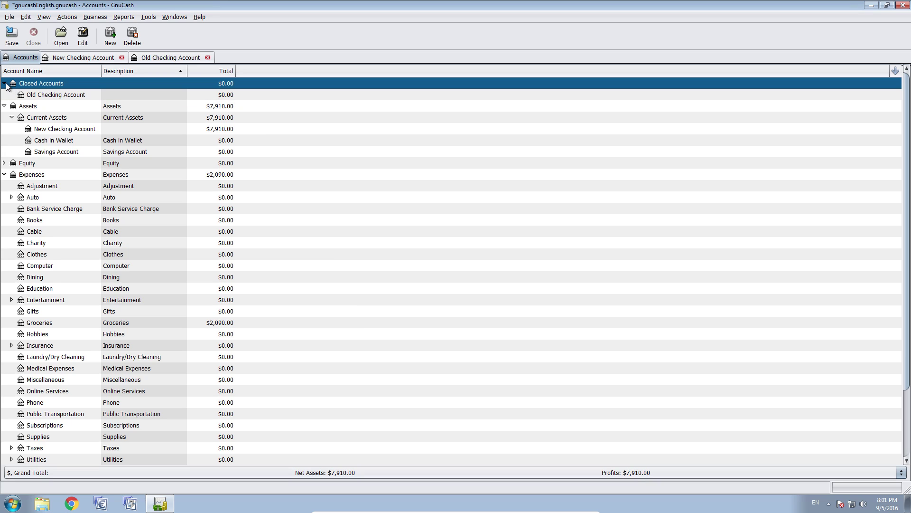
{"action": "left_click", "coordinate": [4, 84]}
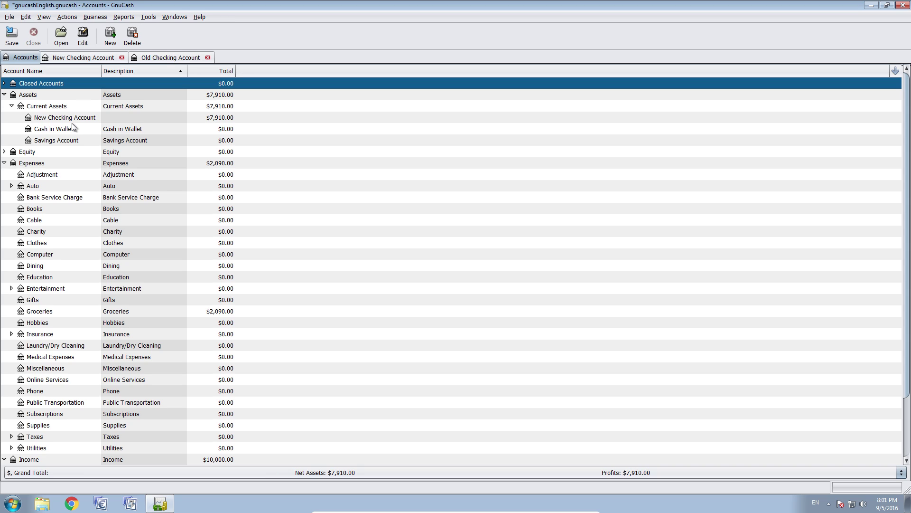
{"action": "scroll", "coordinate": [72, 123], "scroll_direction": "down", "scroll_amount": 3}
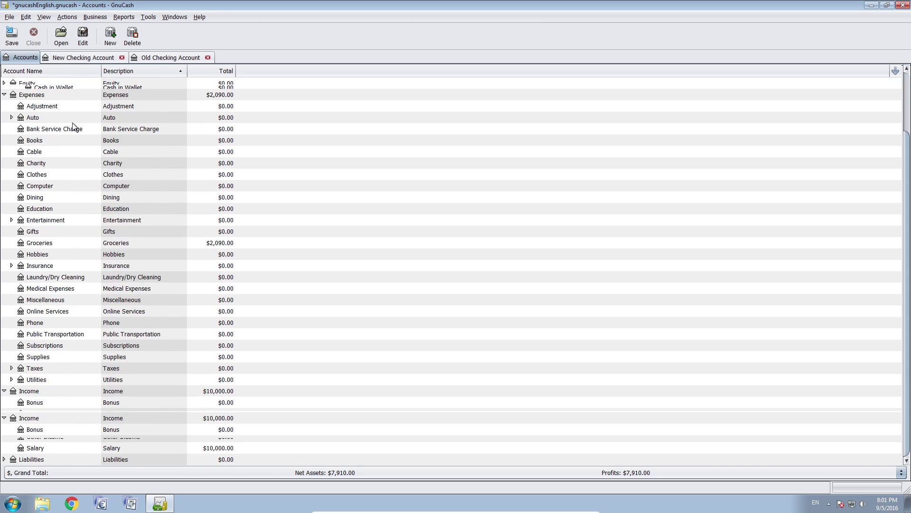
{"action": "scroll", "coordinate": [69, 118], "scroll_direction": "up", "scroll_amount": 3}
{"action": "double_click", "coordinate": [58, 85]}
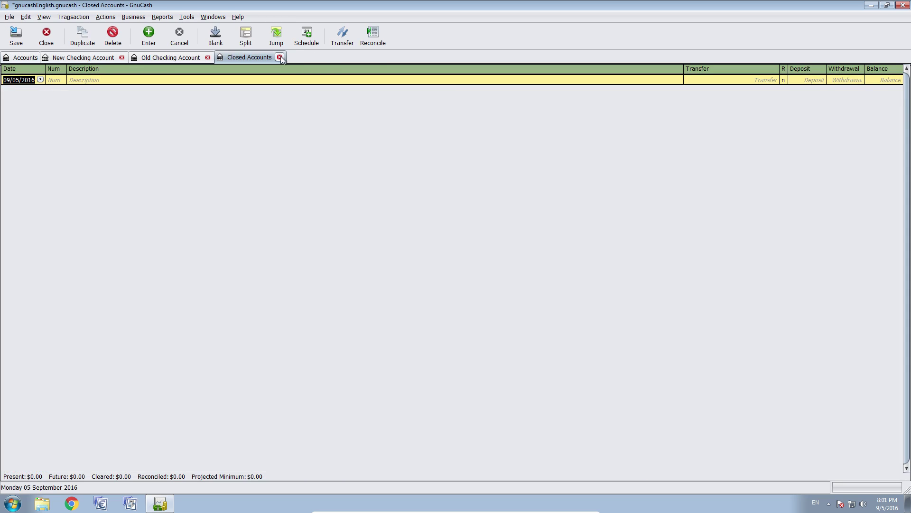
{"action": "left_click", "coordinate": [280, 57]}
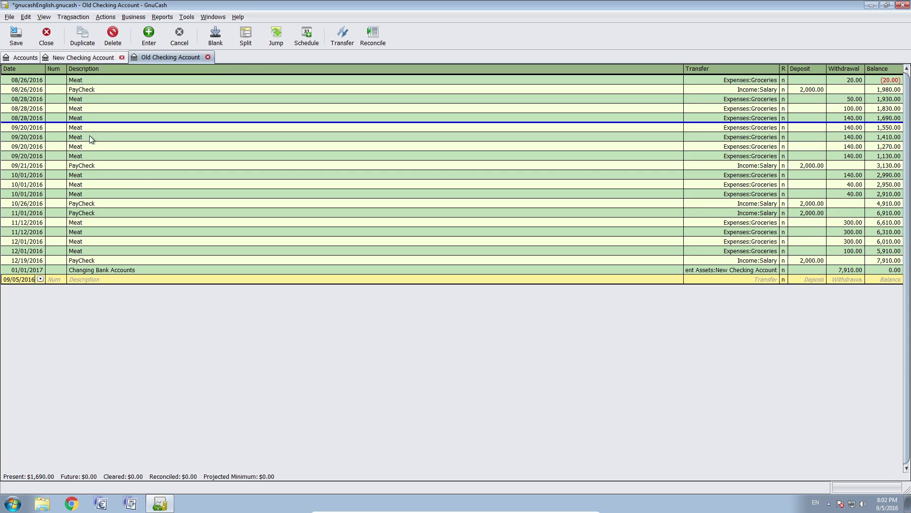
- Review the 09/20/2016 Meat and 09/21/2016 PayCheck transactions, then close the Old Checking Account register
{"action": "left_click", "coordinate": [86, 155]}
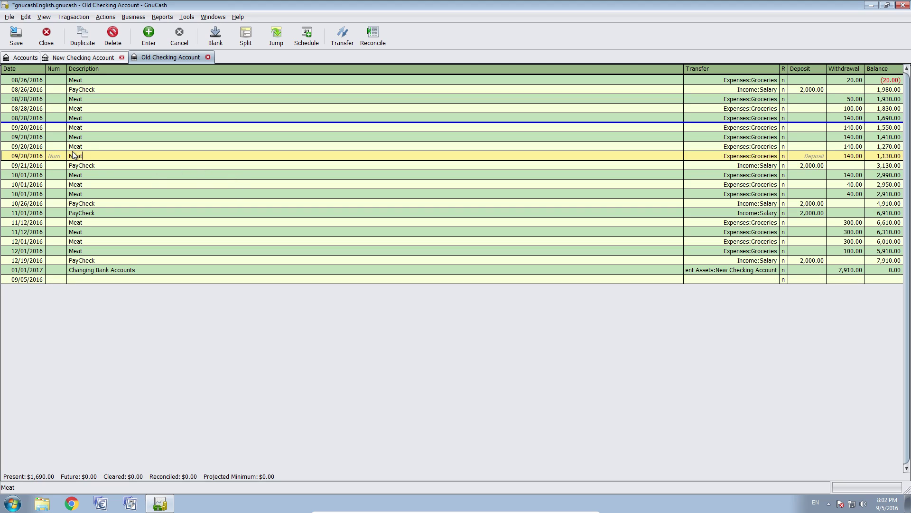
{"action": "left_click", "coordinate": [94, 166]}
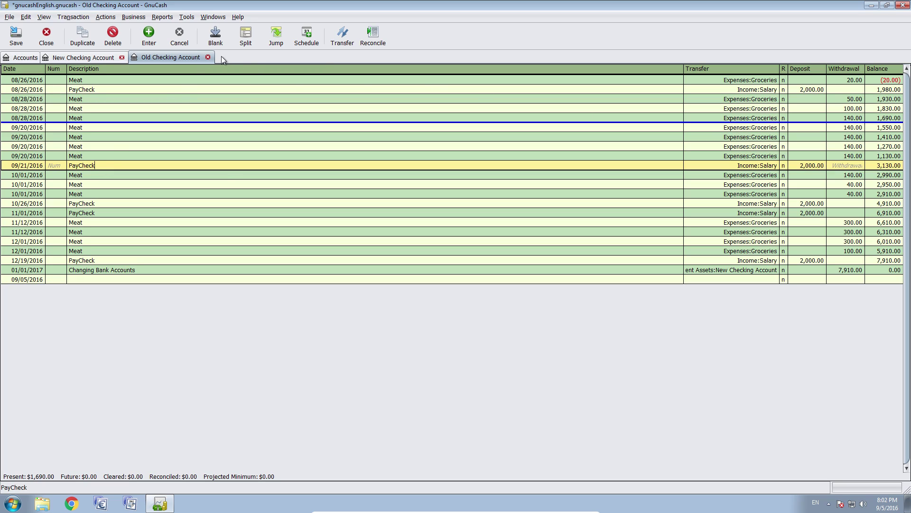
{"action": "left_click", "coordinate": [207, 57]}
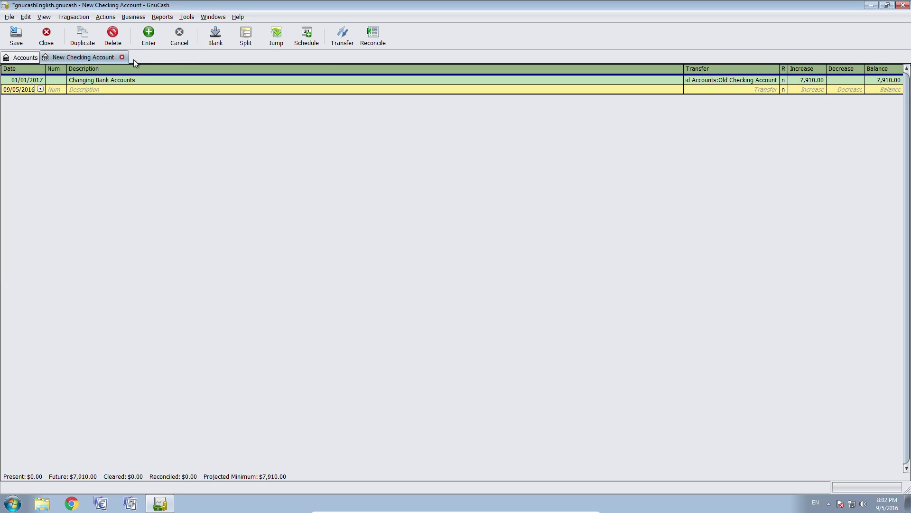
- Close the New Checking Account register and mark that account Hidden in Edit Account
{"action": "left_click", "coordinate": [121, 58]}
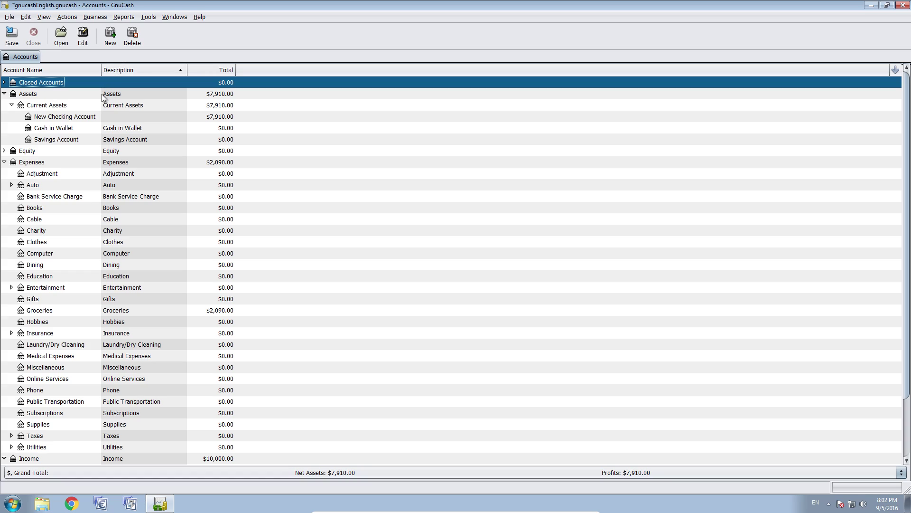
{"action": "left_click", "coordinate": [65, 118]}
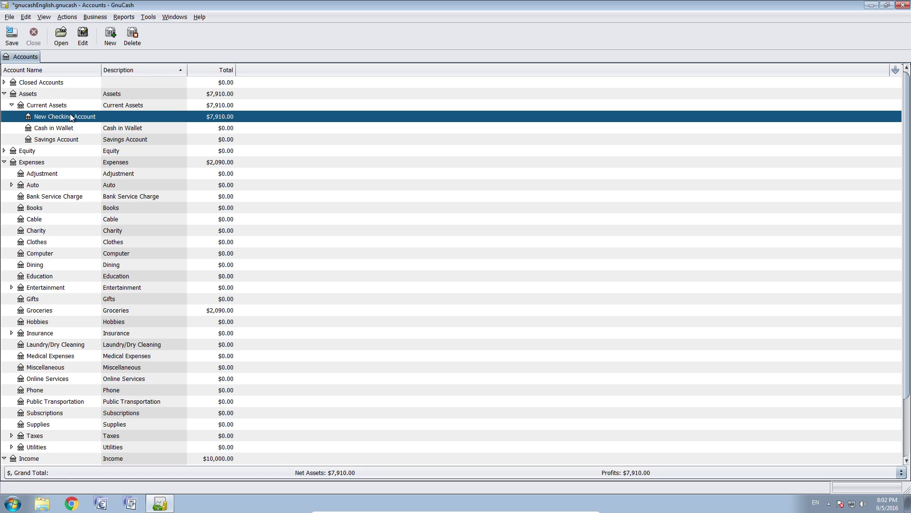
{"action": "right_click", "coordinate": [69, 118]}
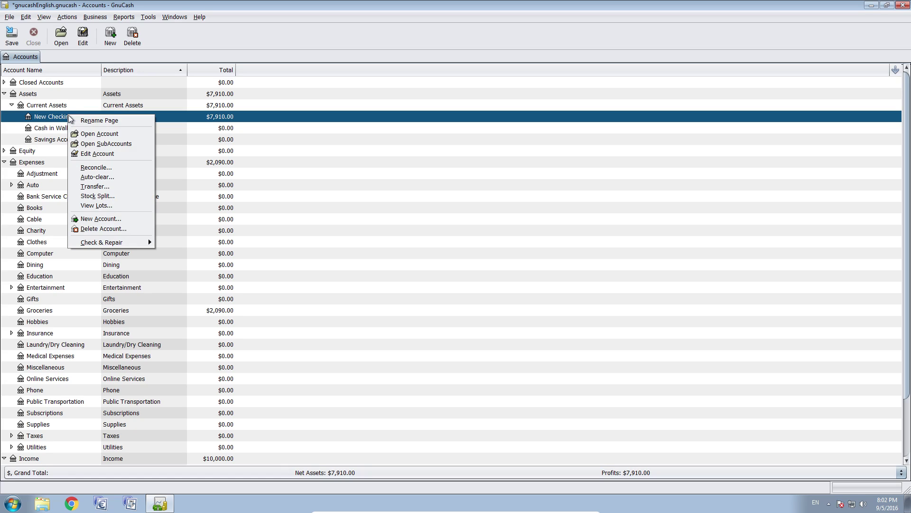
{"action": "left_click", "coordinate": [116, 153]}
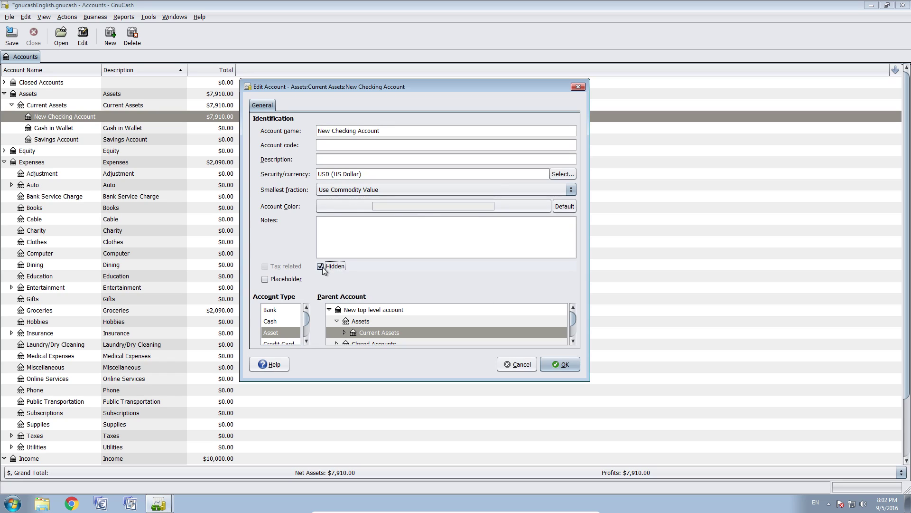
{"action": "left_click", "coordinate": [565, 364]}
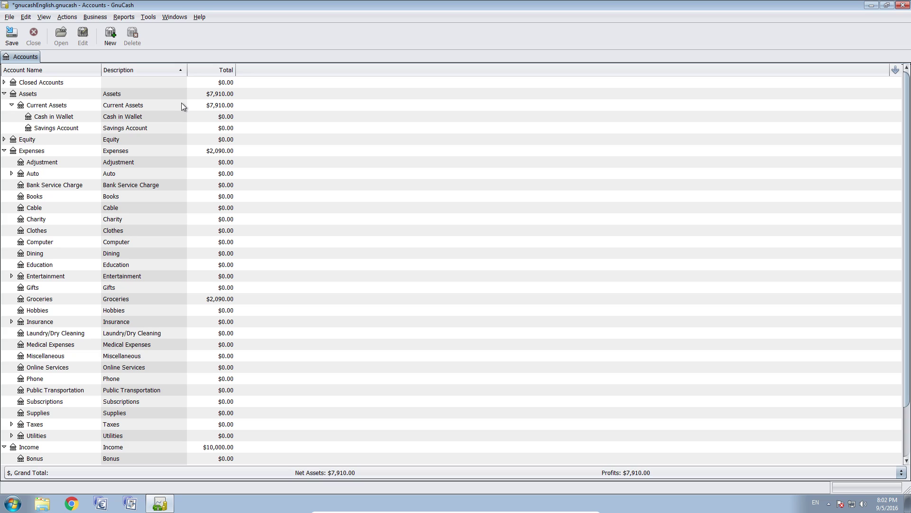
{"action": "left_click", "coordinate": [181, 105]}
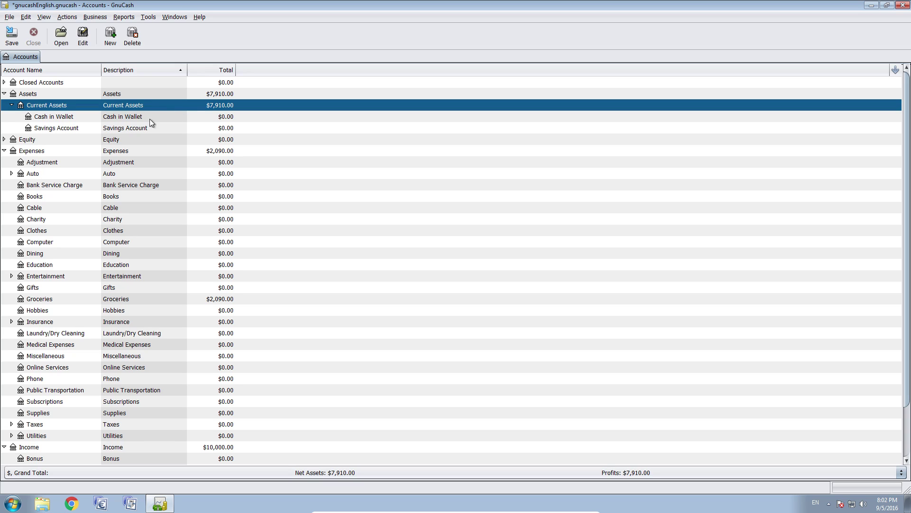
{"action": "left_click", "coordinate": [92, 117]}
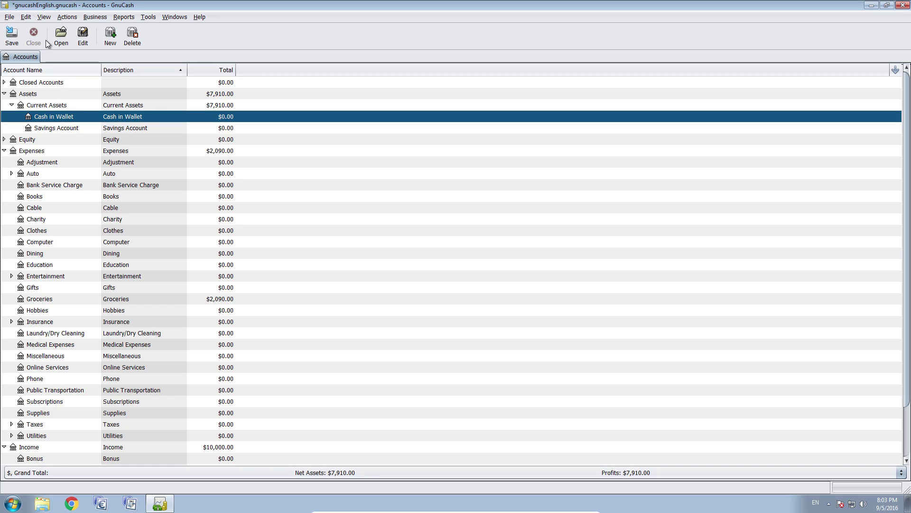
- Turn on Show hidden accounts in the account tree's Filter By settings (Other tab)
{"action": "left_click", "coordinate": [45, 17]}
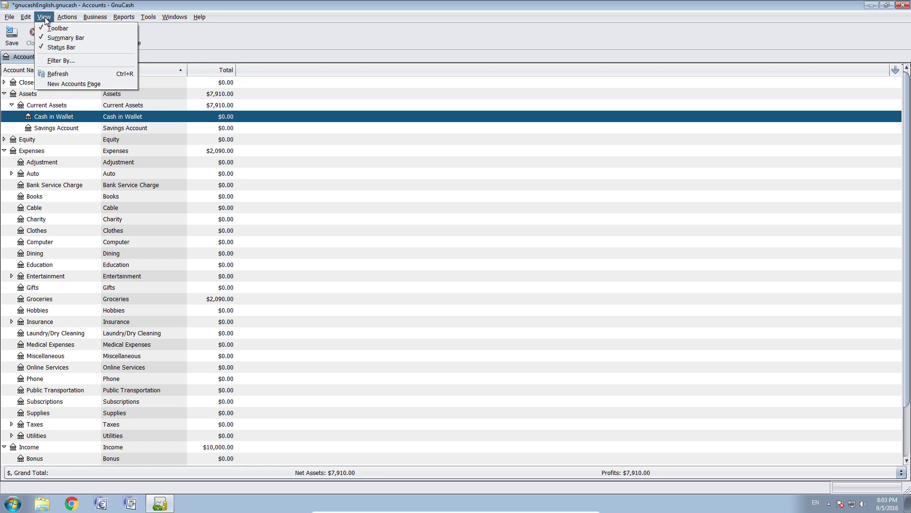
{"action": "left_click", "coordinate": [60, 61]}
{"action": "left_click", "coordinate": [133, 99]}
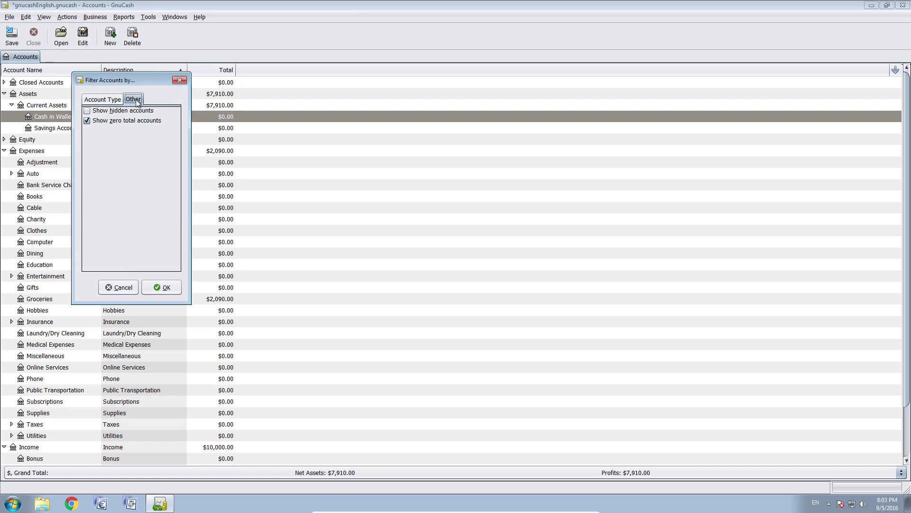
{"action": "left_click", "coordinate": [87, 111]}
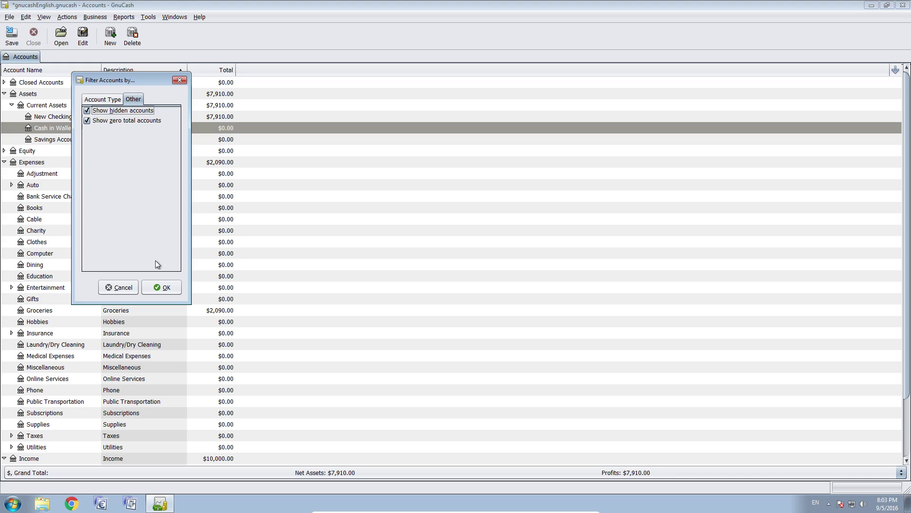
{"action": "left_click_drag", "start_coordinate": [114, 81], "coordinate": [306, 98]}
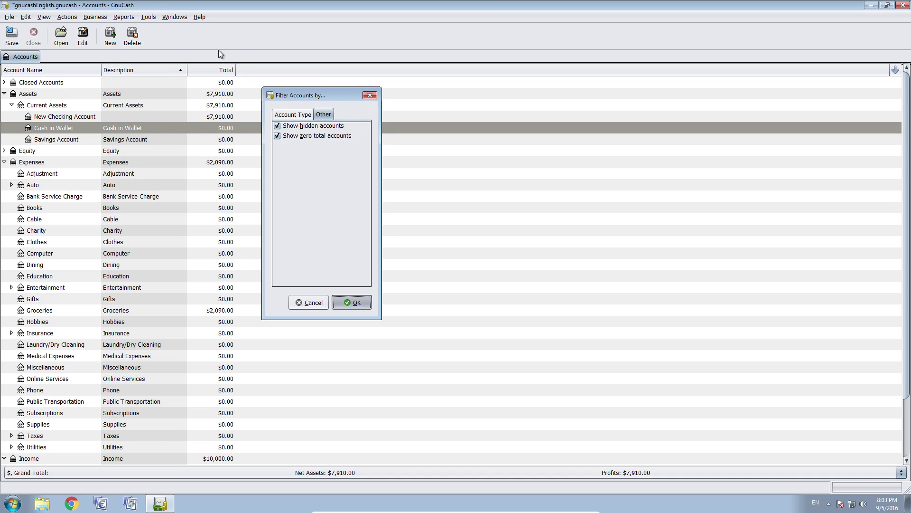
{"action": "left_click", "coordinate": [352, 302]}
- Untick Hidden in New Checking Account's Edit Account dialog and save it
{"action": "right_click", "coordinate": [64, 118]}
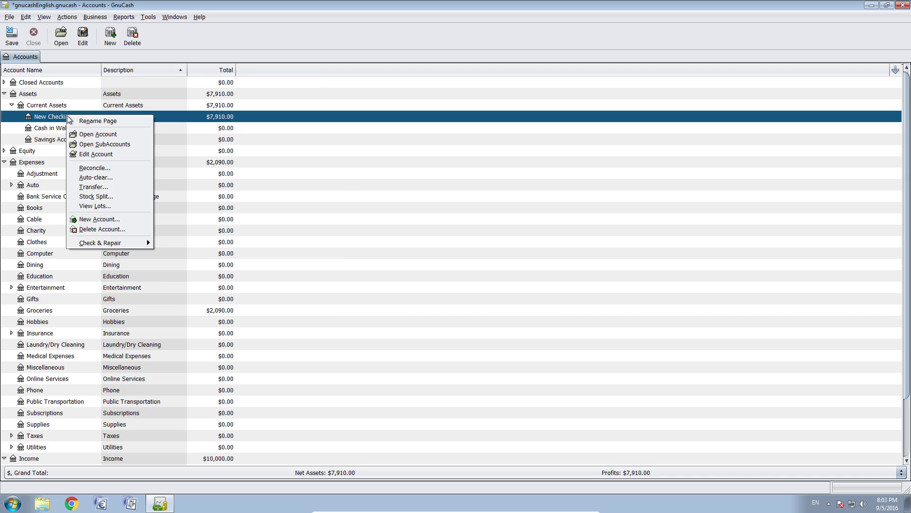
{"action": "left_click", "coordinate": [95, 154]}
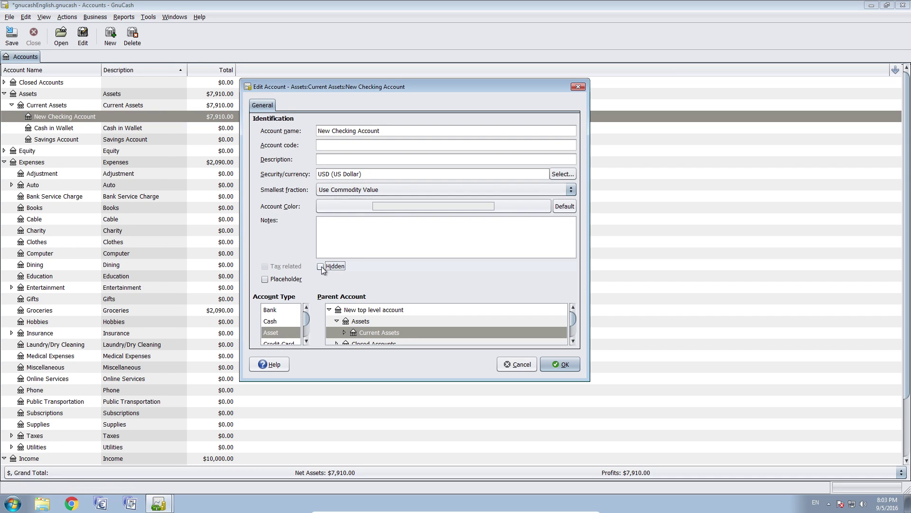
{"action": "left_click", "coordinate": [321, 267]}
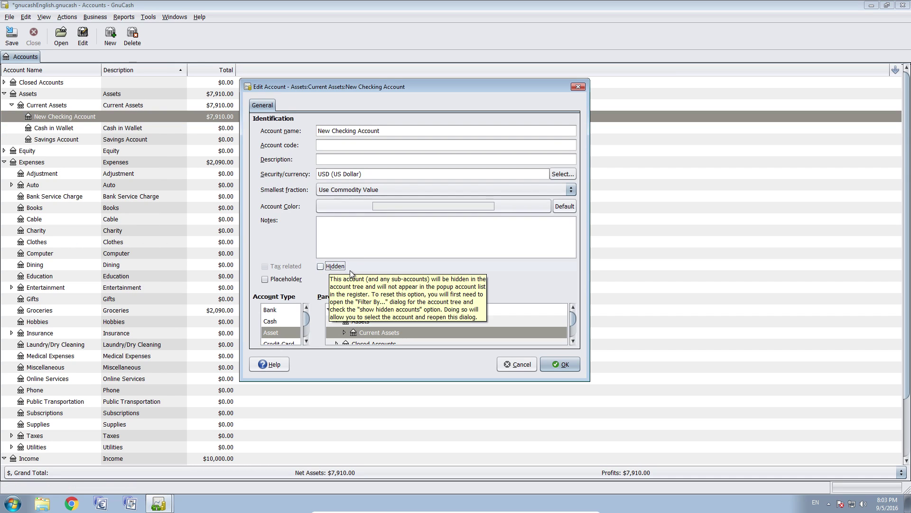
{"action": "left_click", "coordinate": [557, 363]}
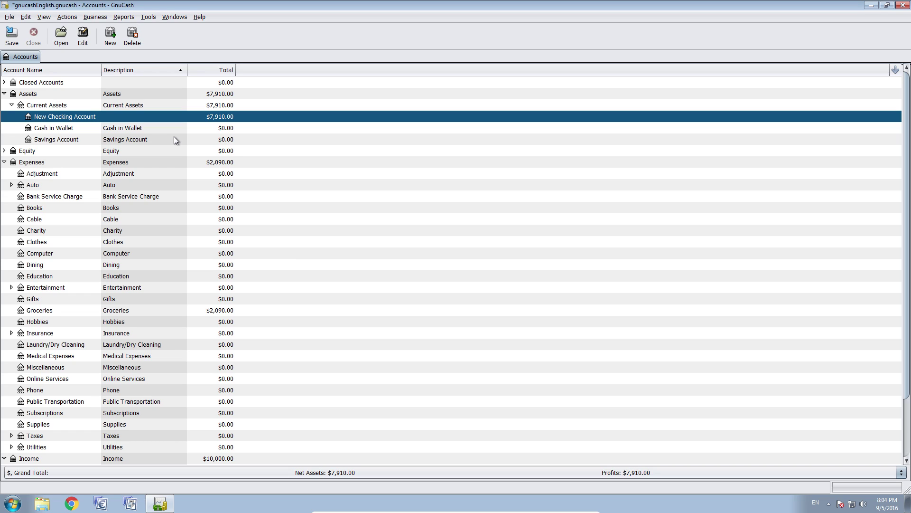
- Expand Closed Accounts and select the Old Checking Account listed beneath it
{"action": "left_click", "coordinate": [54, 106]}
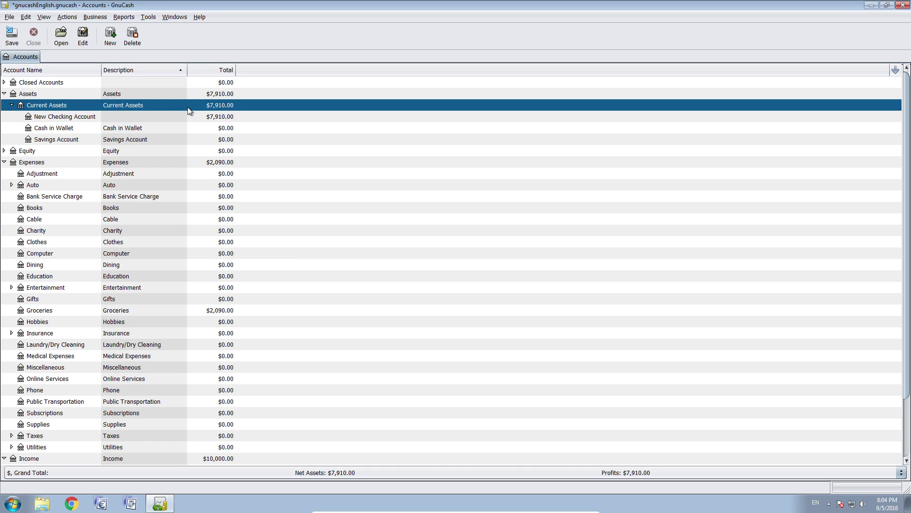
{"action": "left_click", "coordinate": [61, 83]}
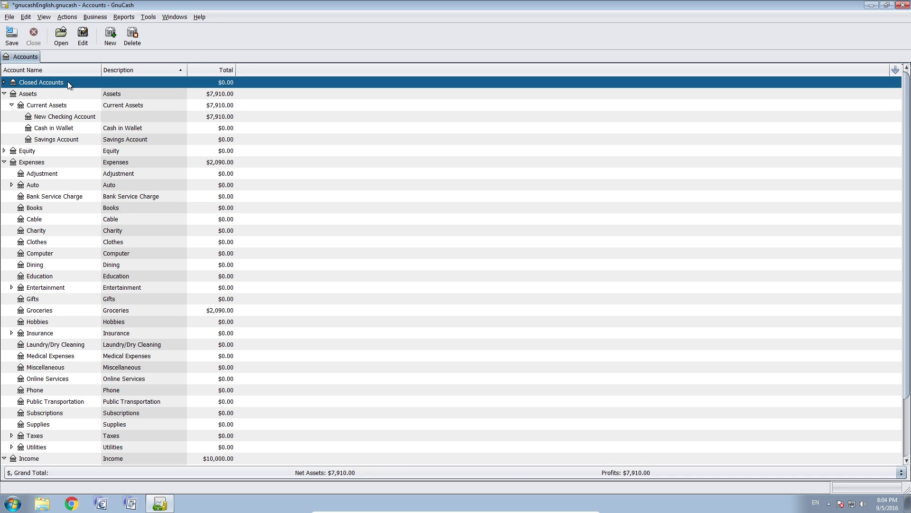
{"action": "left_click", "coordinate": [3, 82]}
{"action": "left_click", "coordinate": [37, 96]}
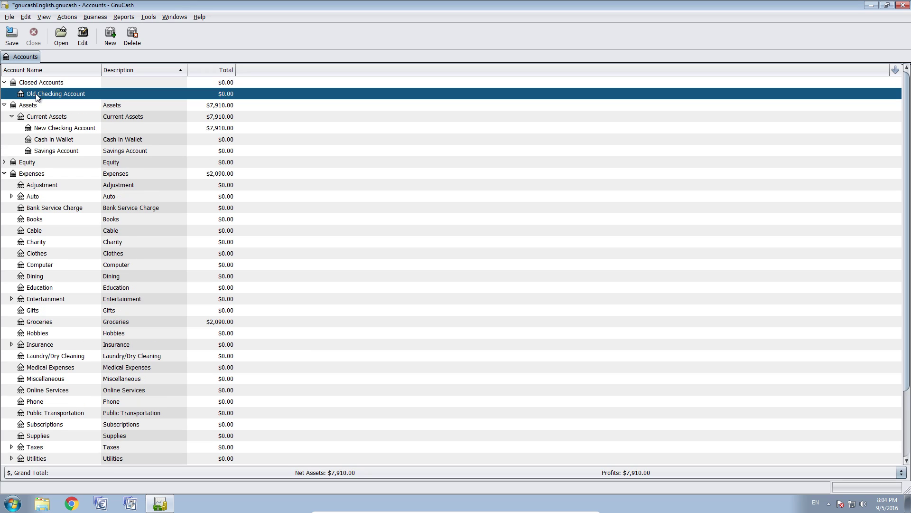
{"action": "left_click", "coordinate": [72, 150]}
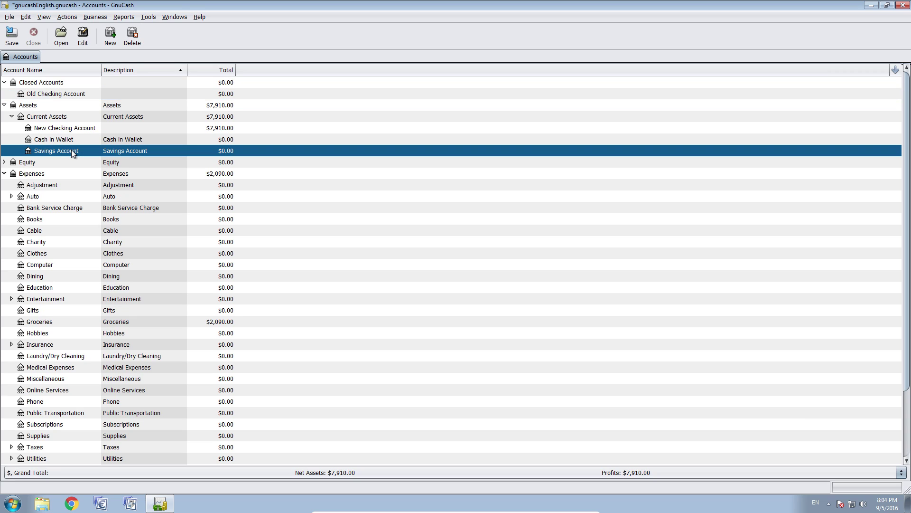
{"action": "left_click", "coordinate": [47, 101]}
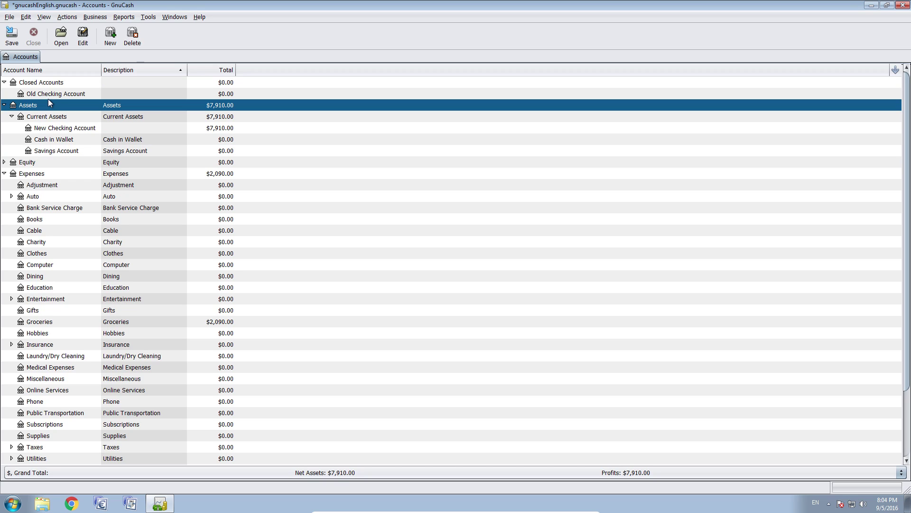
{"action": "left_click", "coordinate": [51, 96]}
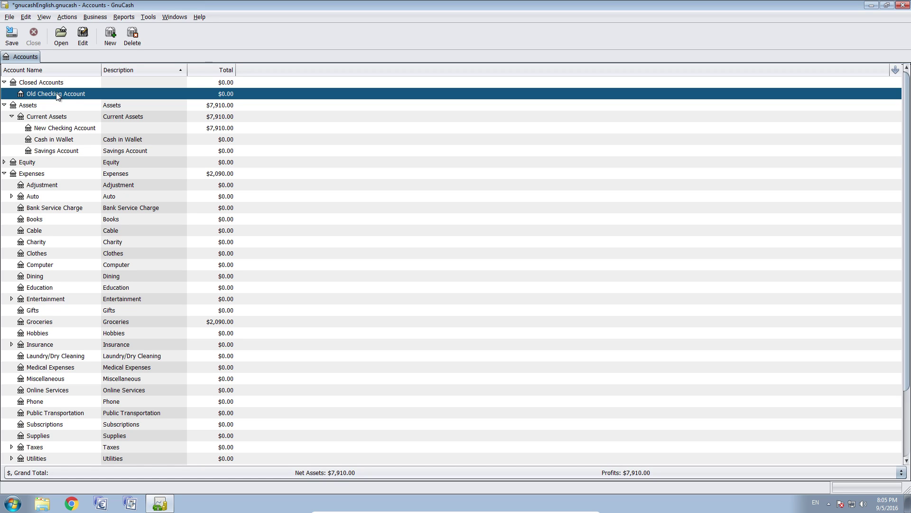